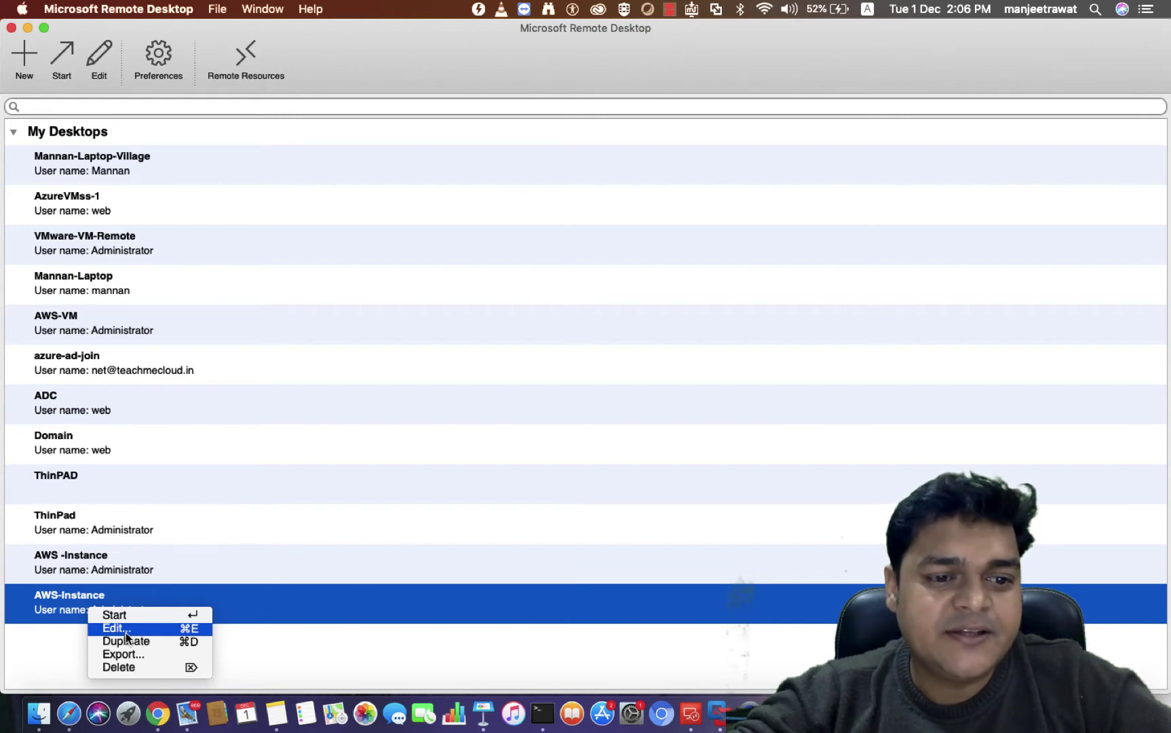
# - Set the AWS-Instance connection's PC name to 54.152.228.159 and connect to that remote desktop
pyautogui.click(123, 629)
pyautogui.click(472, 340)
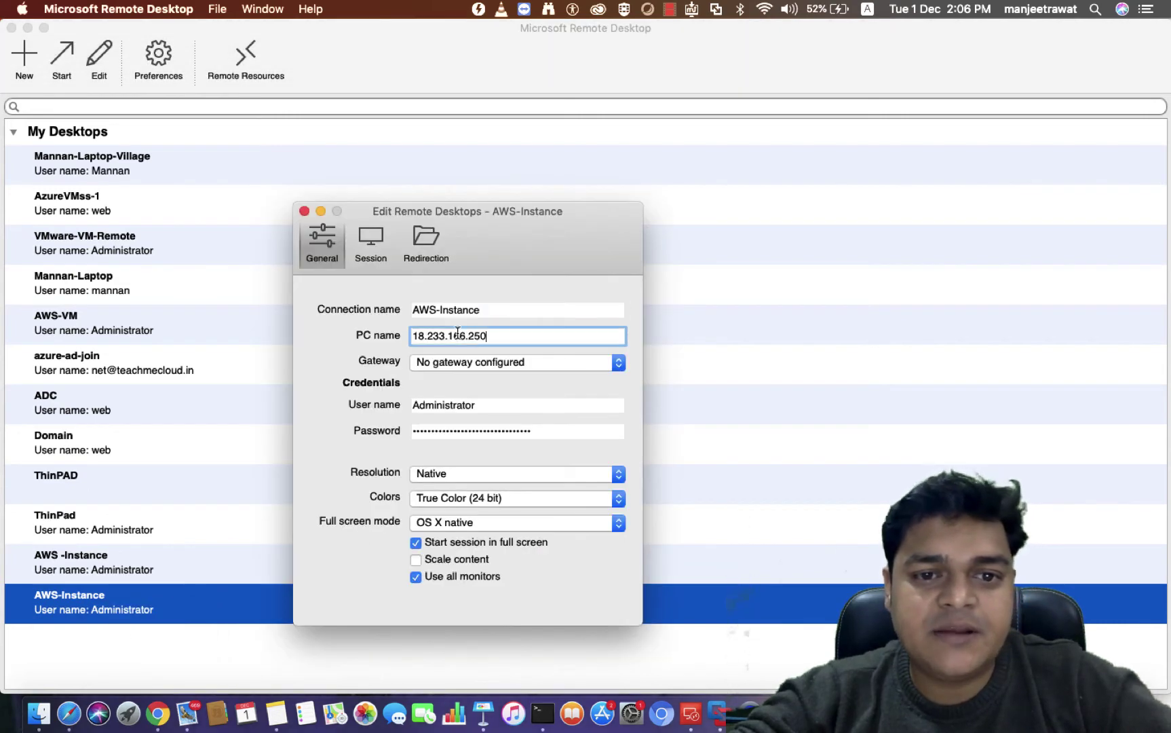
pyautogui.press('super+a')
pyautogui.write('54.152.228.159')
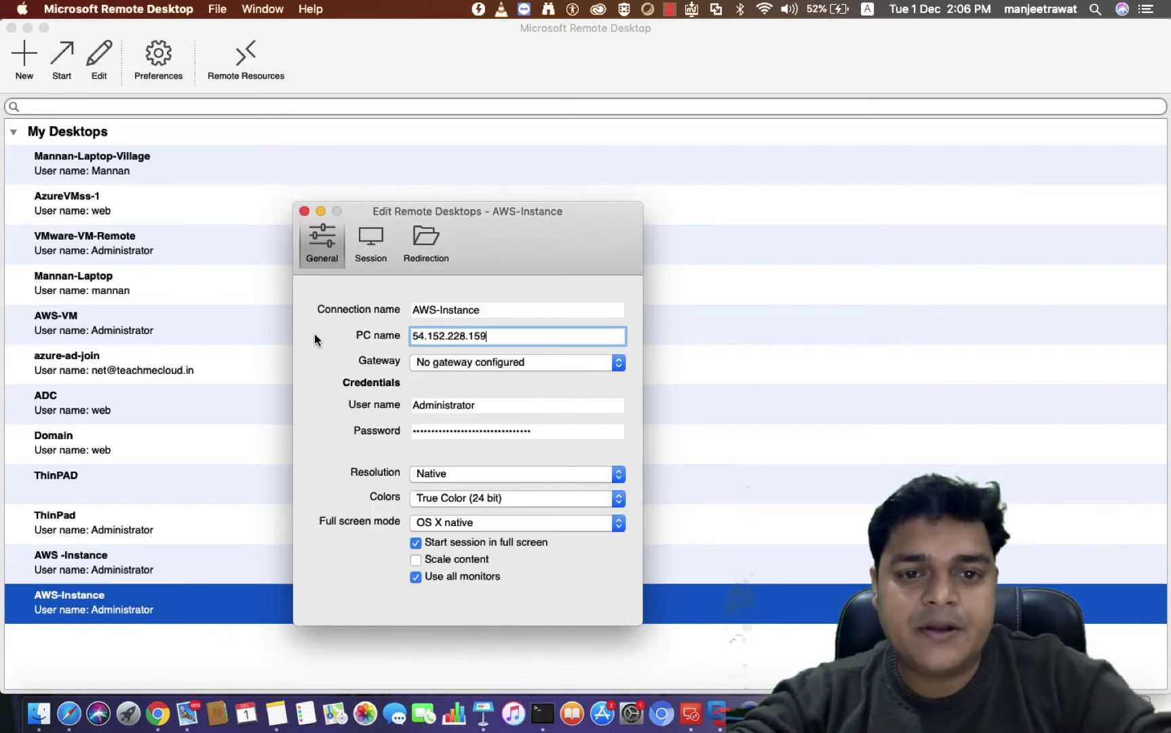
pyautogui.click(304, 210)
pyautogui.doubleClick(94, 600)
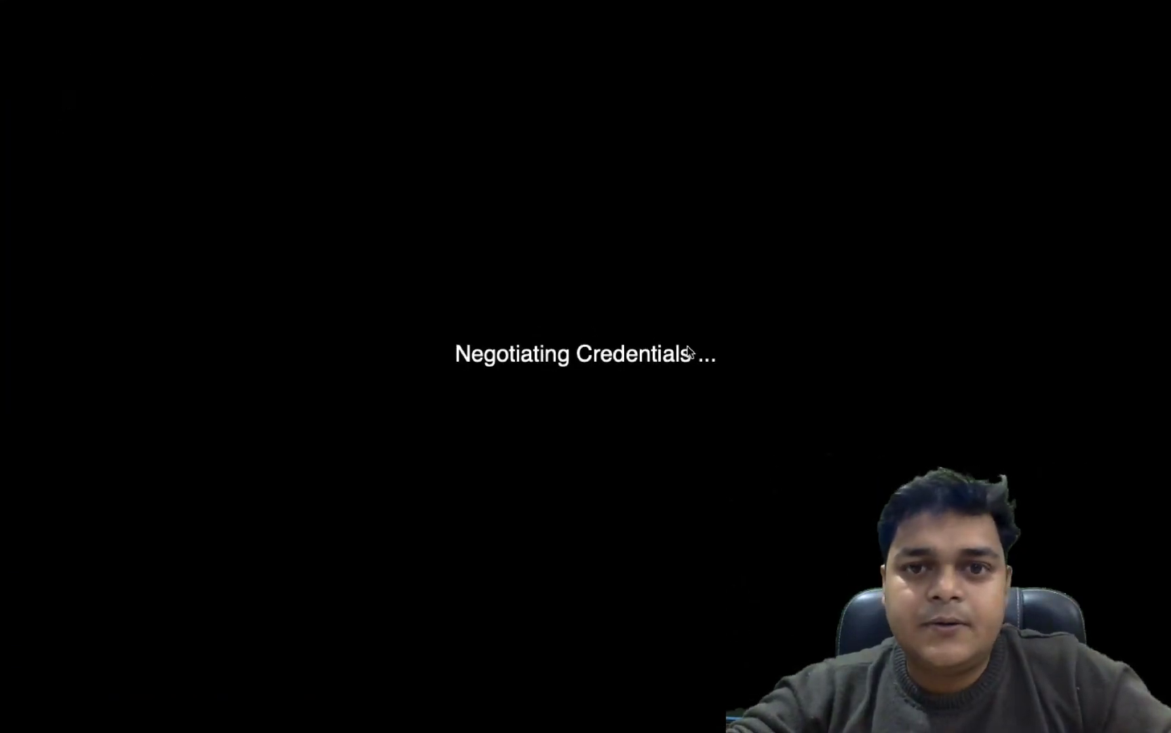
pyautogui.click(778, 279)
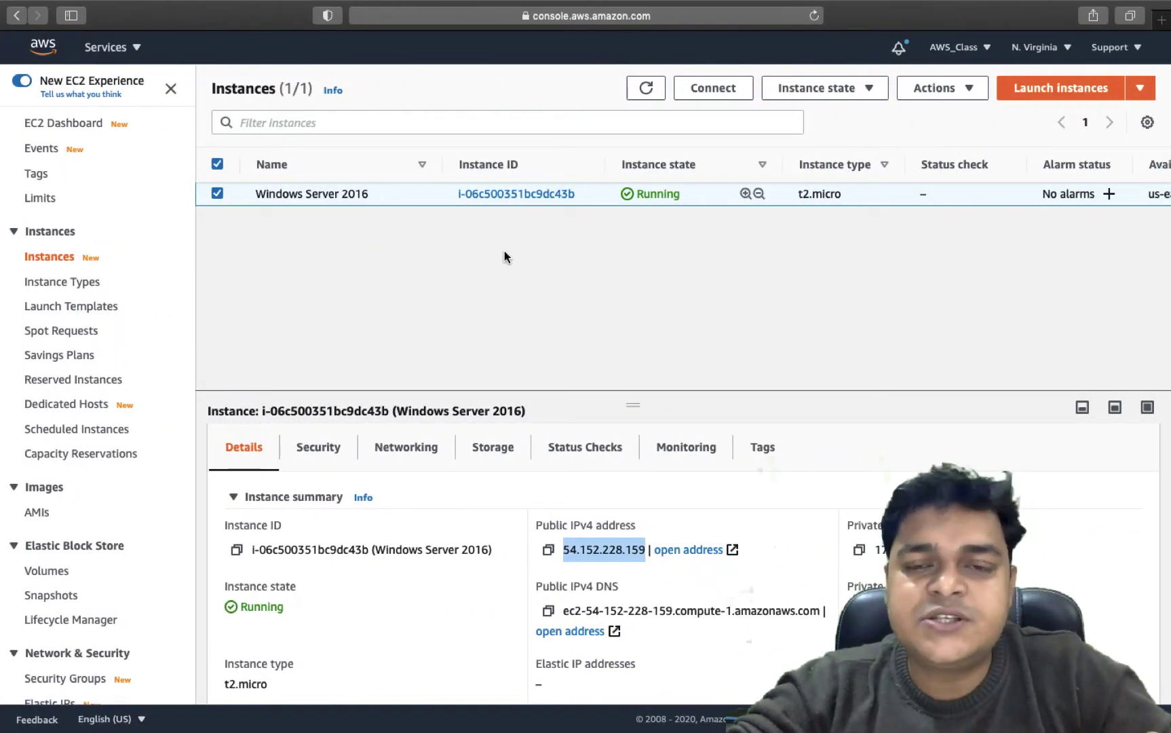
# - Switch to the EC2 console in the browser and check the Windows Server 2016 instance's security group name in the instance list
pyautogui.hscroll(1, 526, 201)
pyautogui.hscroll(10, 526, 201)
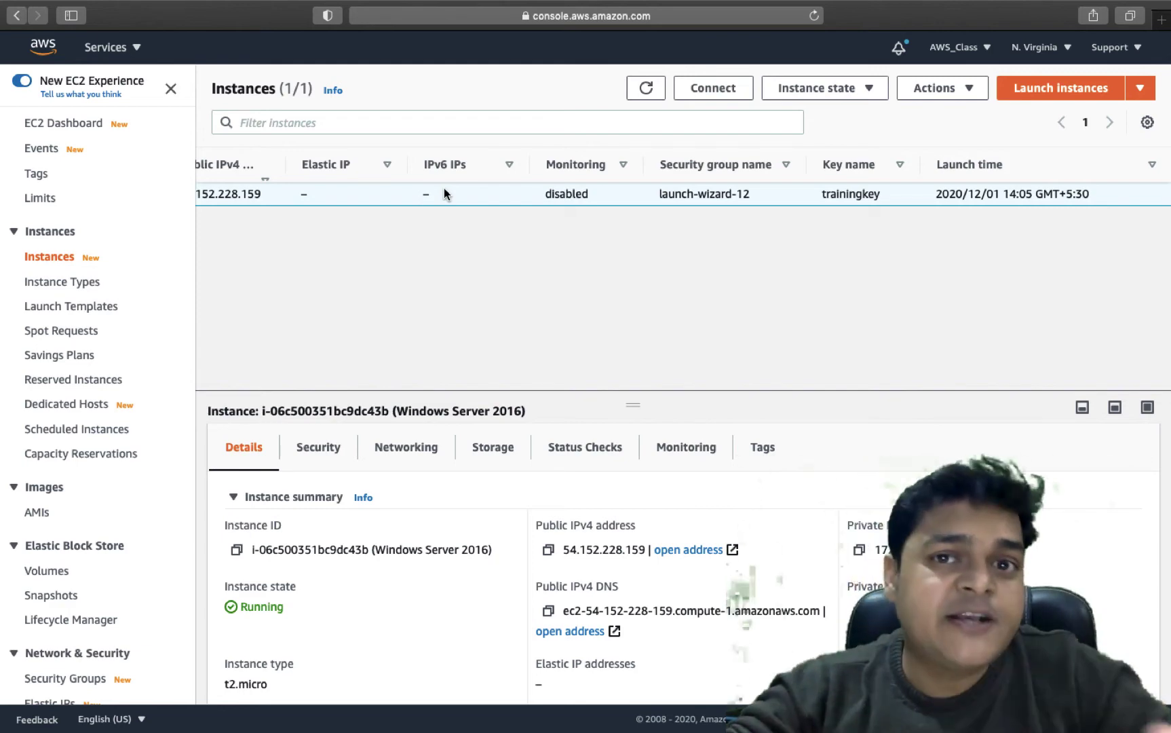
pyautogui.doubleClick(686, 192)
pyautogui.doubleClick(713, 193)
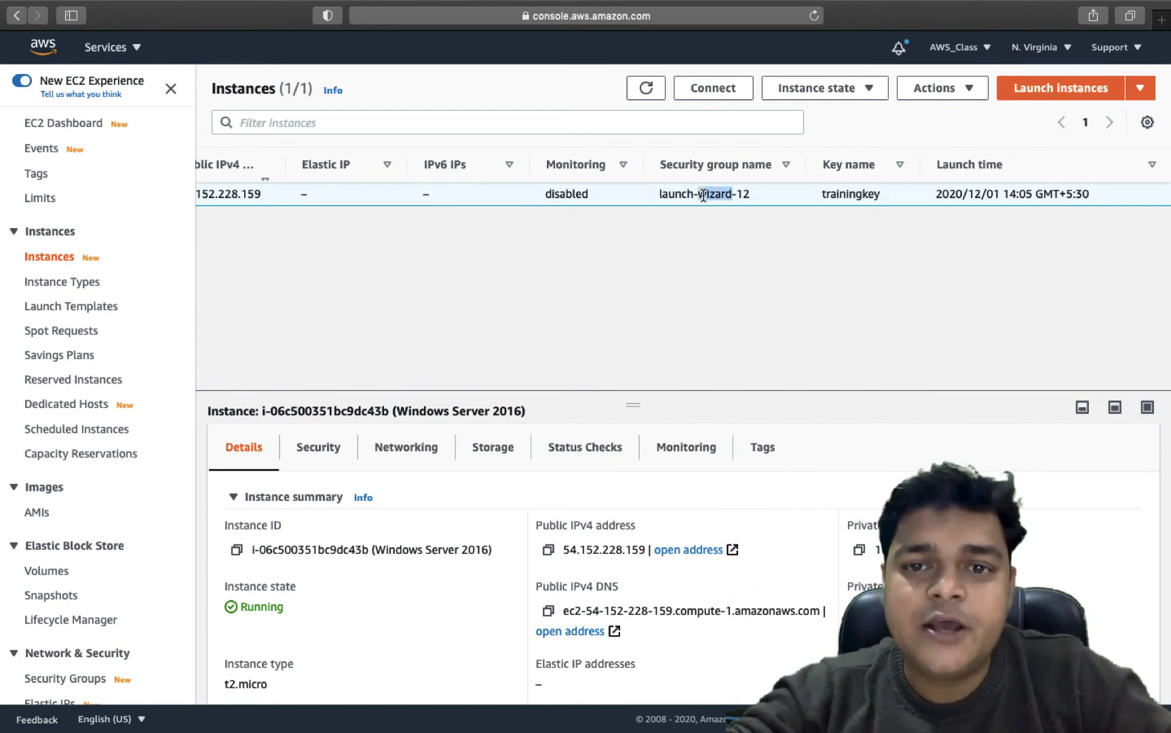
pyautogui.click(734, 194)
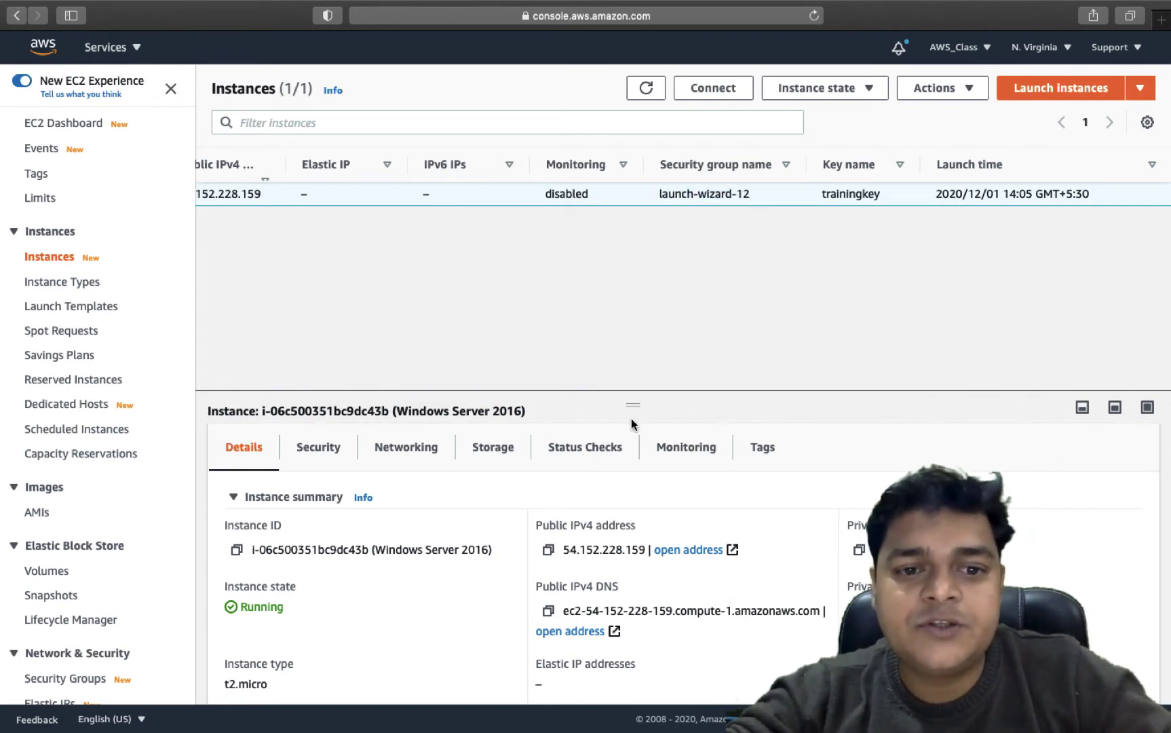
# - Look through the Windows Server 2016 instance's summary and instance details, including platform, AMI and key pair
pyautogui.scroll(-1, 619, 389)
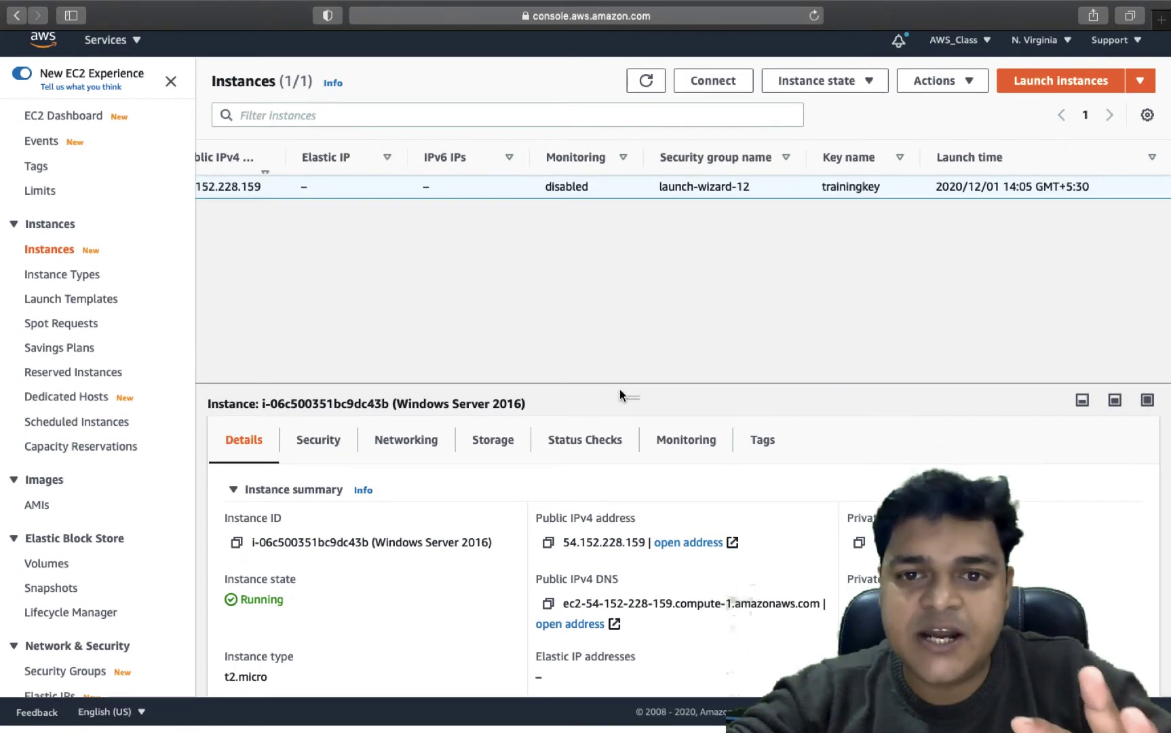
pyautogui.scroll(-10, 293, 526)
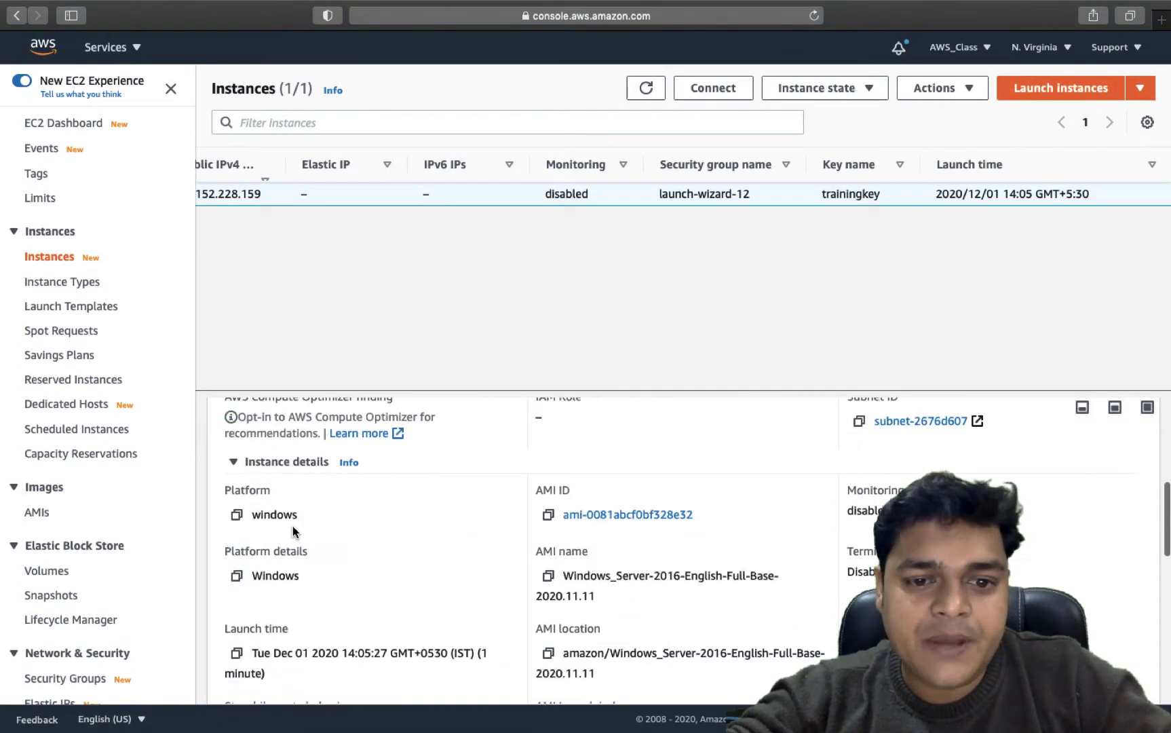
pyautogui.scroll(-5, 294, 525)
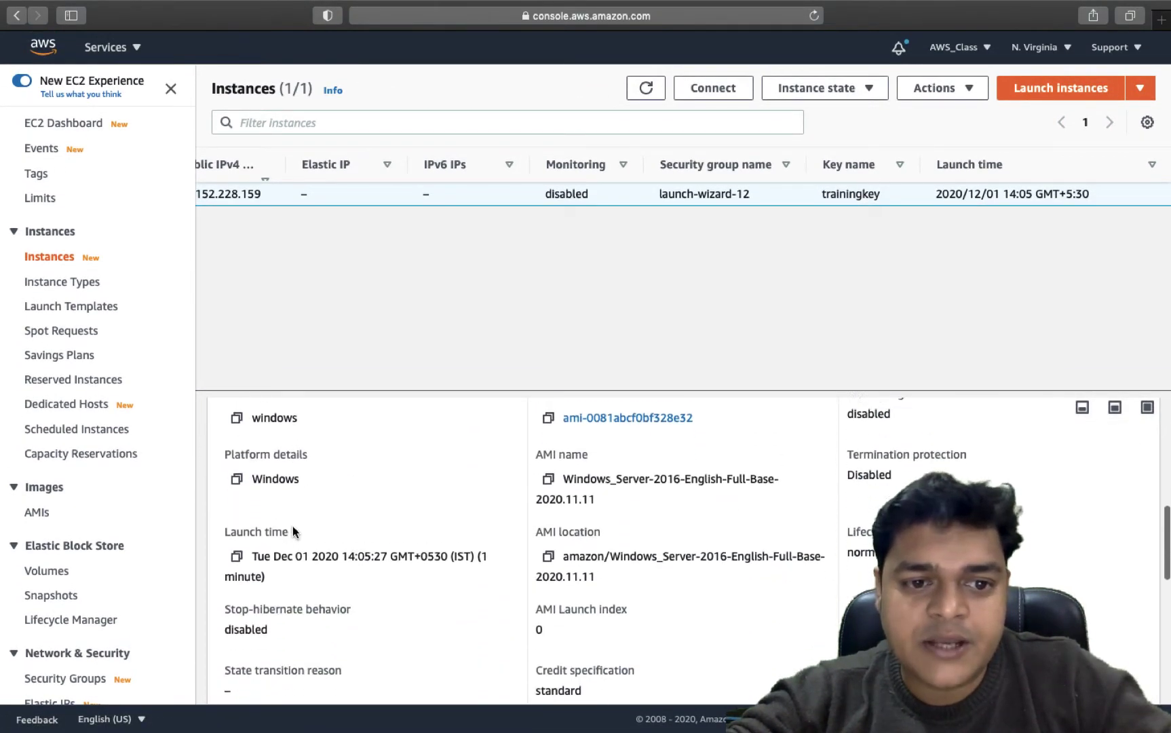
pyautogui.scroll(-2, 293, 526)
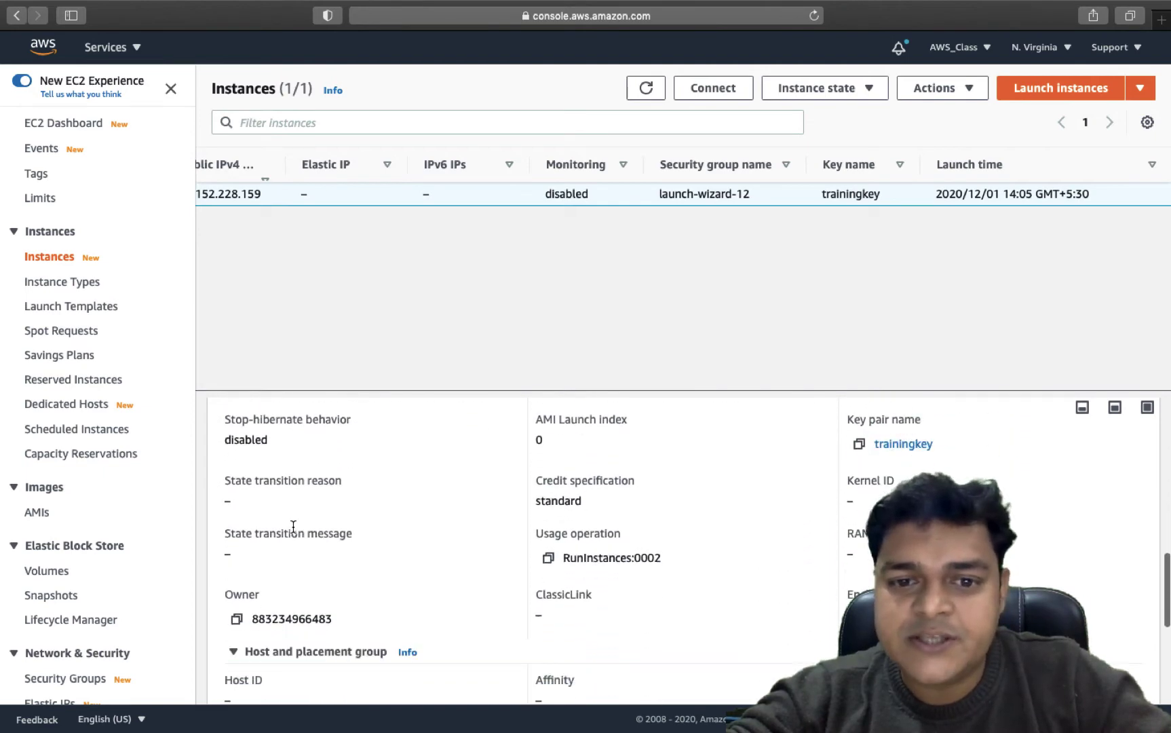
pyautogui.scroll(5, 293, 526)
pyautogui.scroll(4, 293, 526)
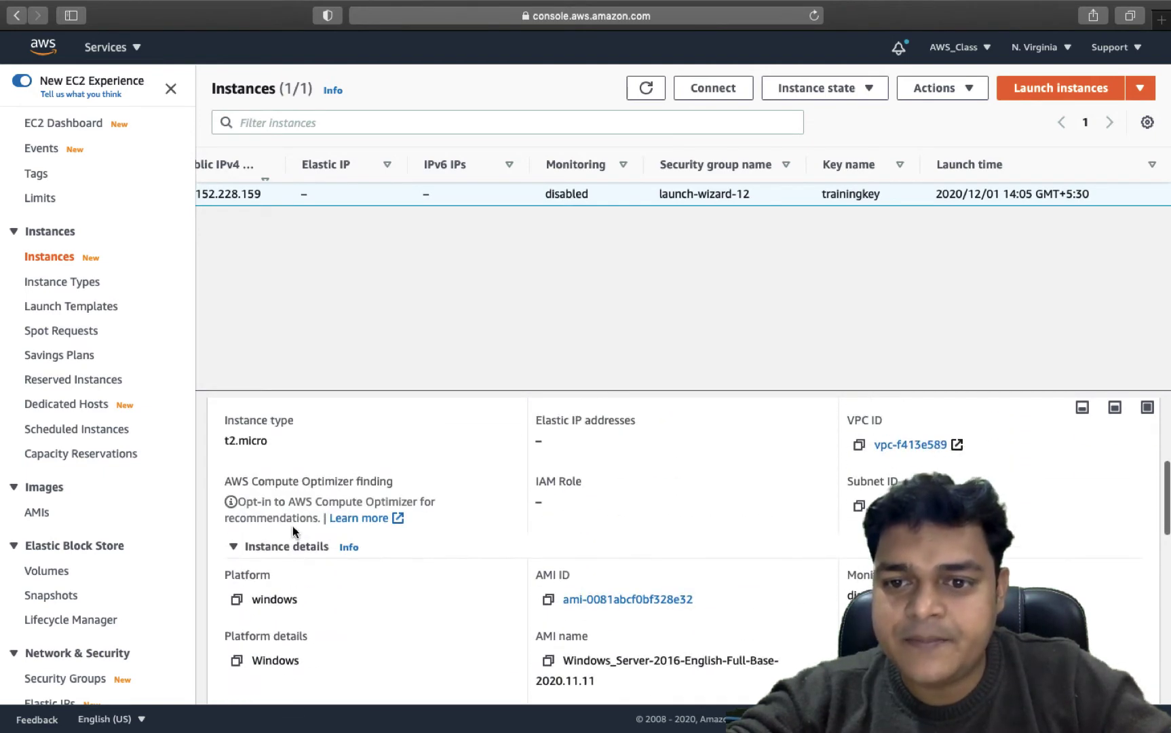
pyautogui.scroll(2, 293, 525)
pyautogui.scroll(2, 293, 526)
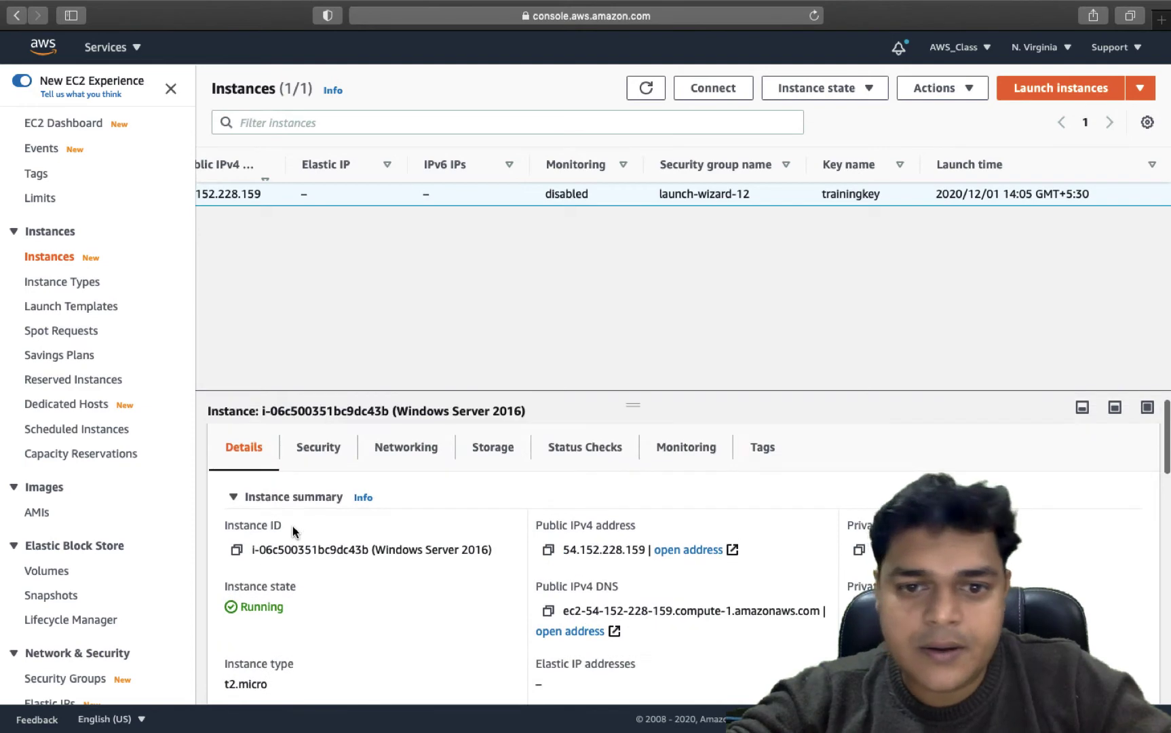
pyautogui.scroll(1, 293, 526)
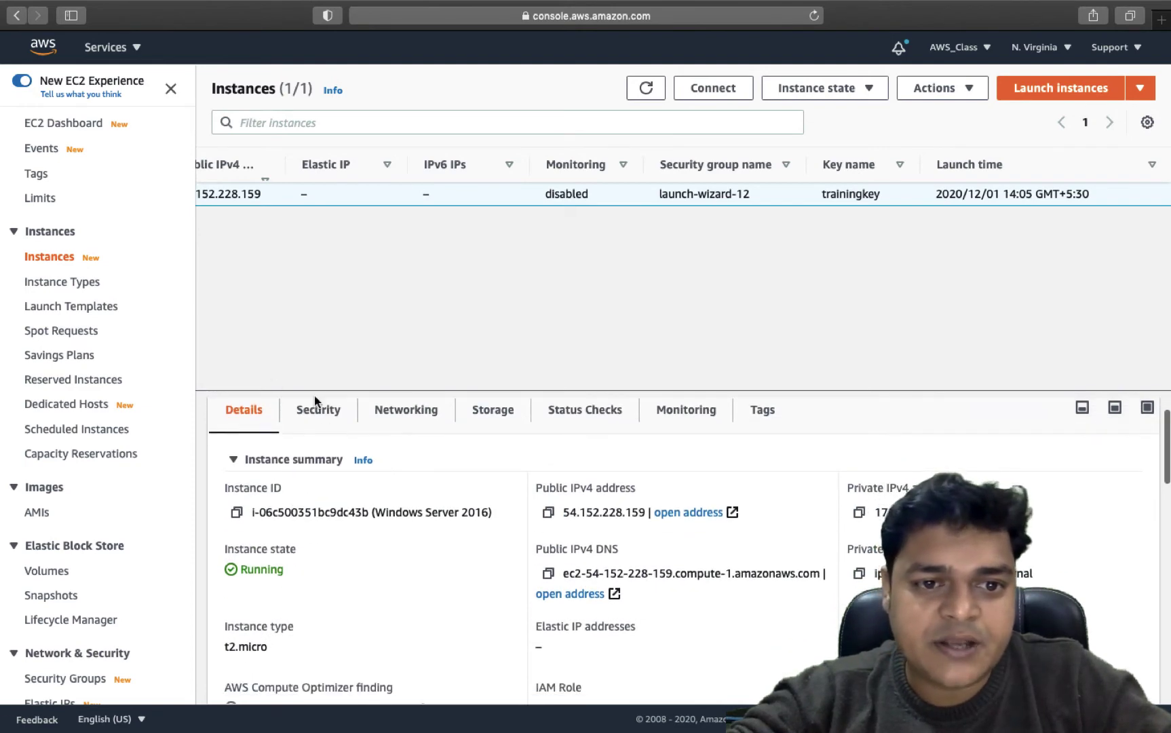
# - Open the instance's launch-wizard-12 security group in a new browser tab and review its inbound and outbound rules
pyautogui.click(324, 420)
pyautogui.scroll(-3, 338, 514)
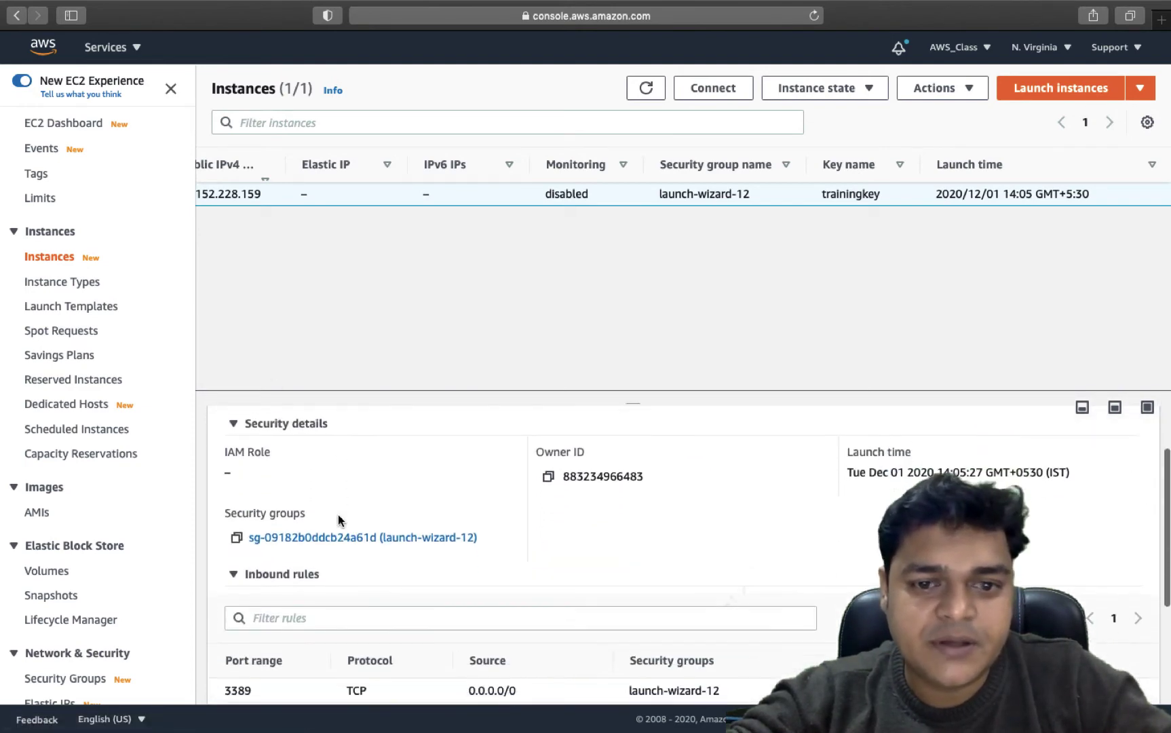
pyautogui.scroll(-1, 338, 514)
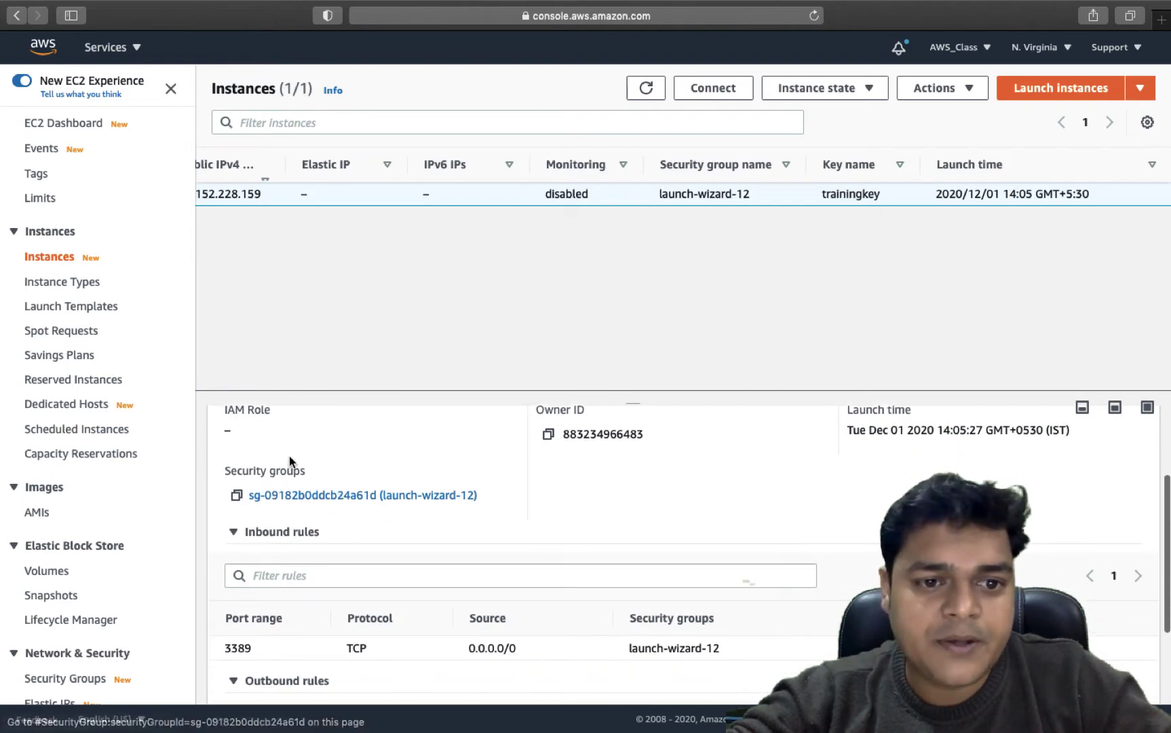
pyautogui.rightClick(424, 498)
pyautogui.click(473, 508)
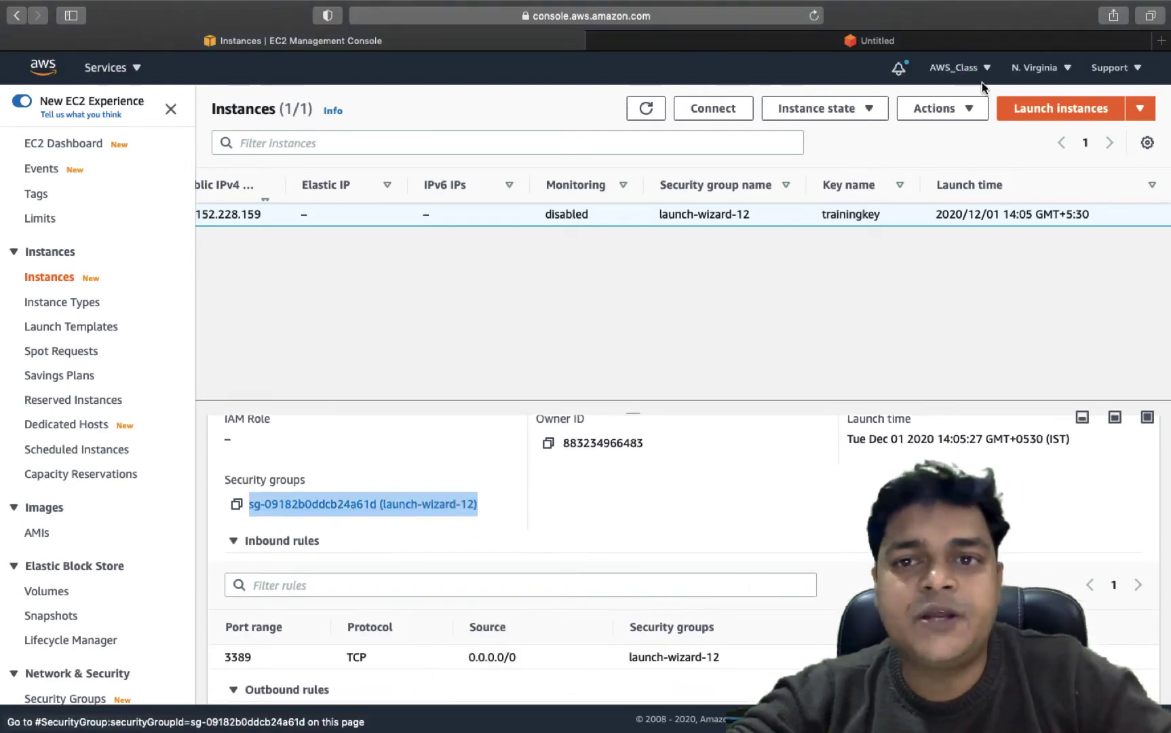
pyautogui.click(966, 42)
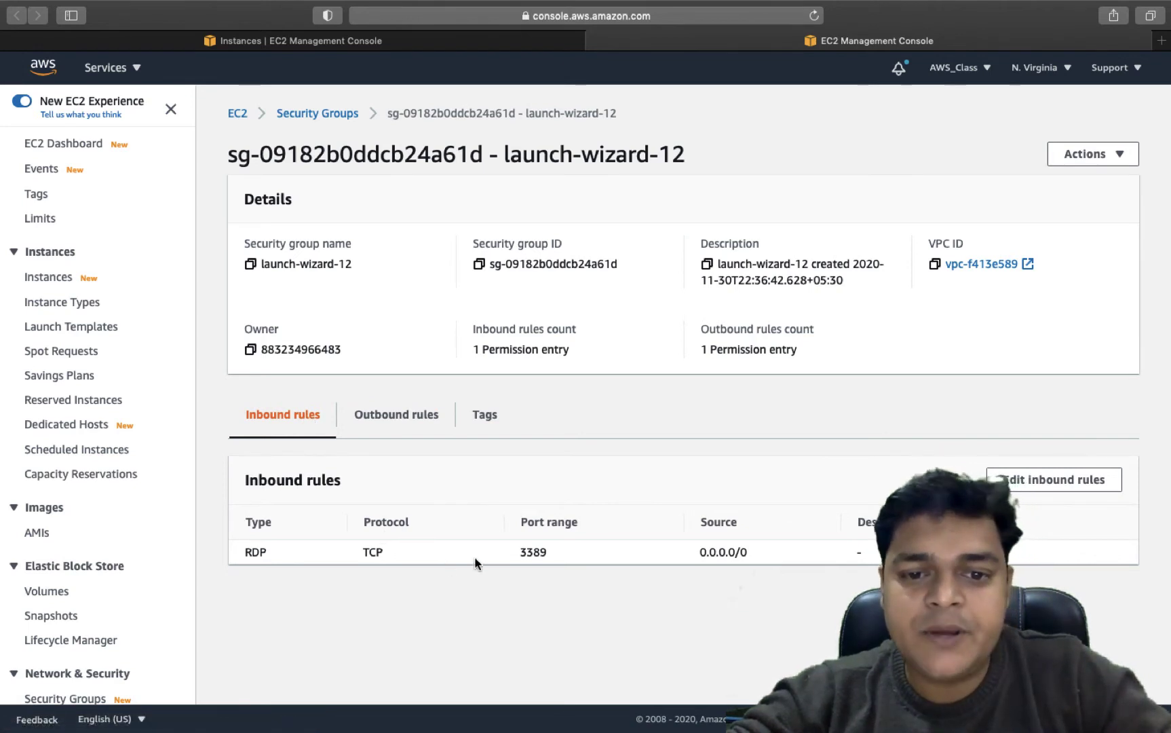
pyautogui.click(390, 421)
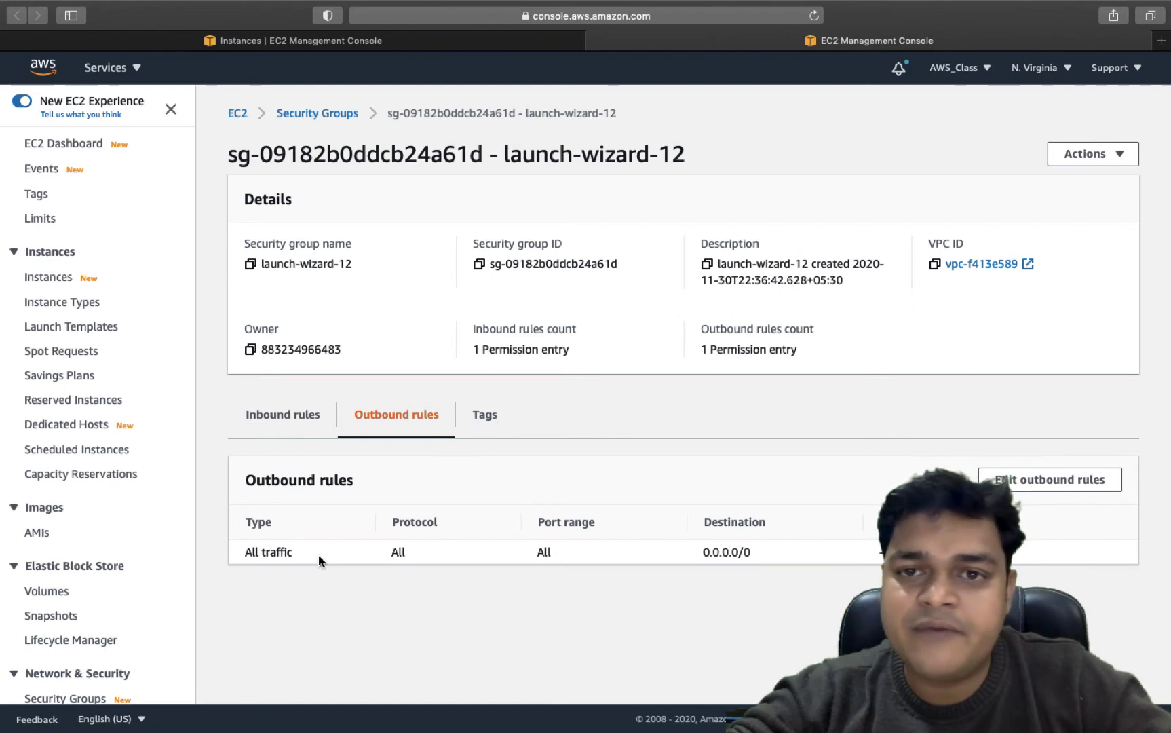
pyautogui.click(297, 431)
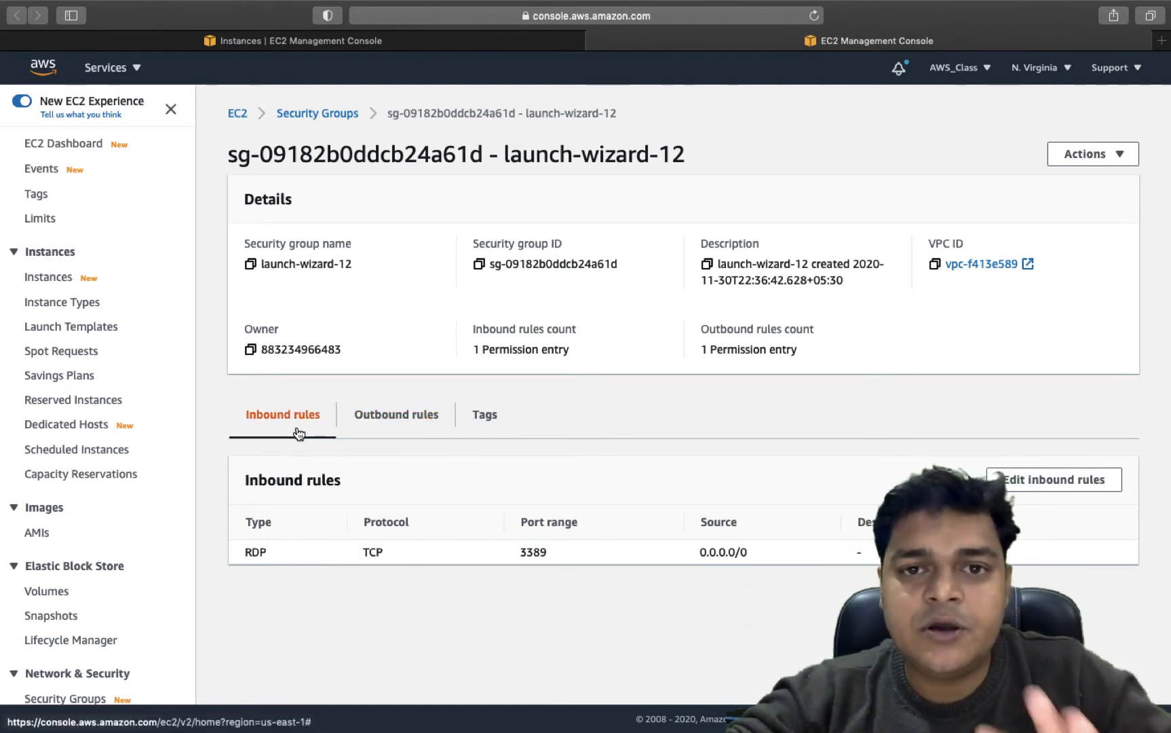
# - Switch to the remote Windows Server session and bring up the Server Manager dashboard
pyautogui.hotkey('ctrl', 'Left')
pyautogui.hotkey('ctrl', 'Left')
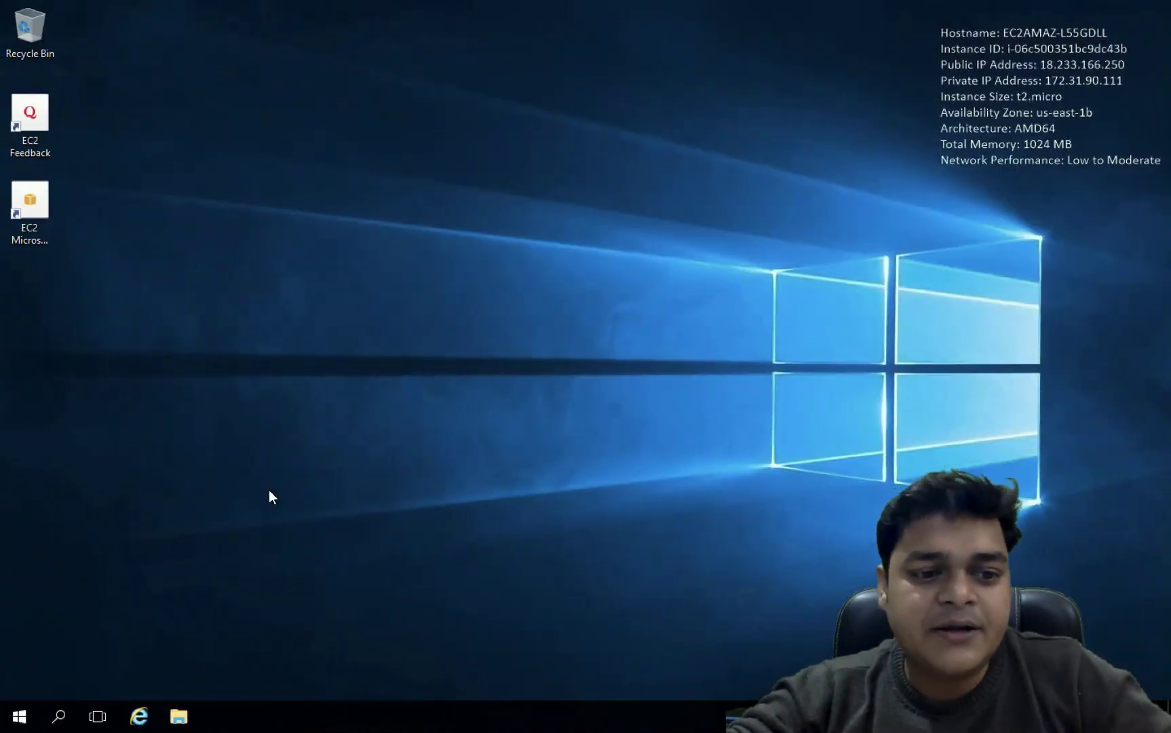
pyautogui.click(18, 716)
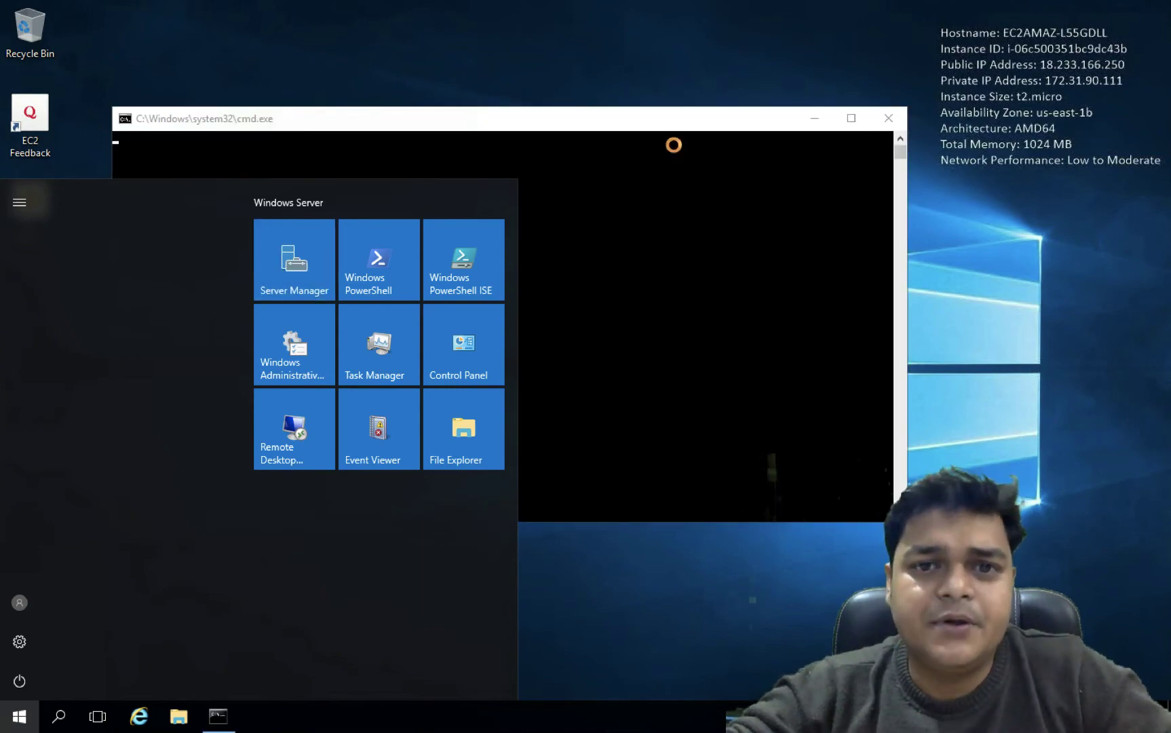
pyautogui.hotkey('ctrl', 'Right')
pyautogui.hotkey('ctrl', 'Left')
pyautogui.hotkey('ctrl', 'Left')
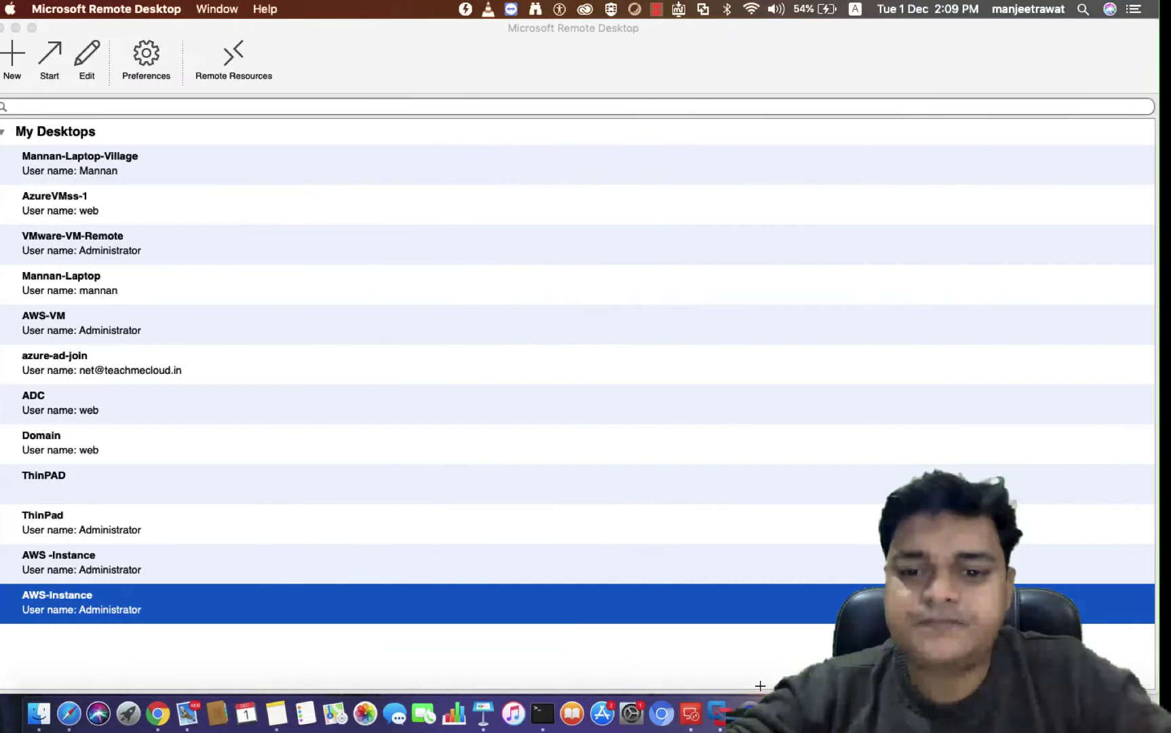
pyautogui.rightClick(920, 372)
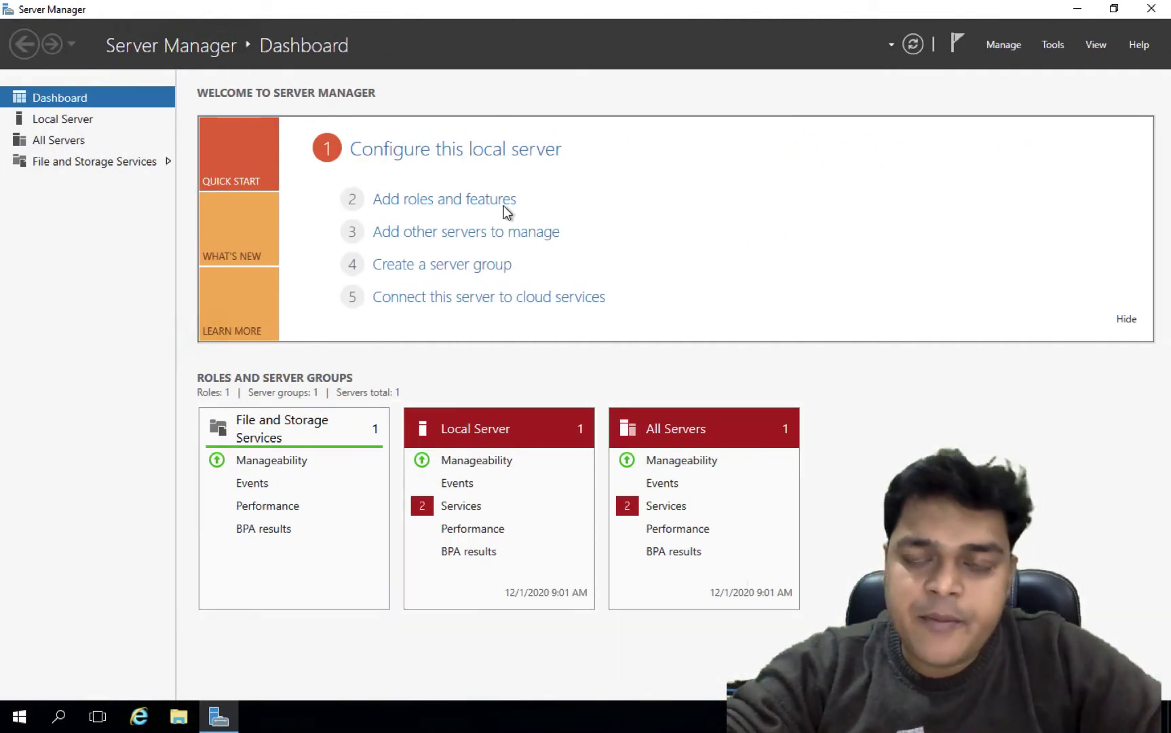
# - Start adding roles and features, keeping role-based or feature-based installation and the default destination server
pyautogui.click(433, 200)
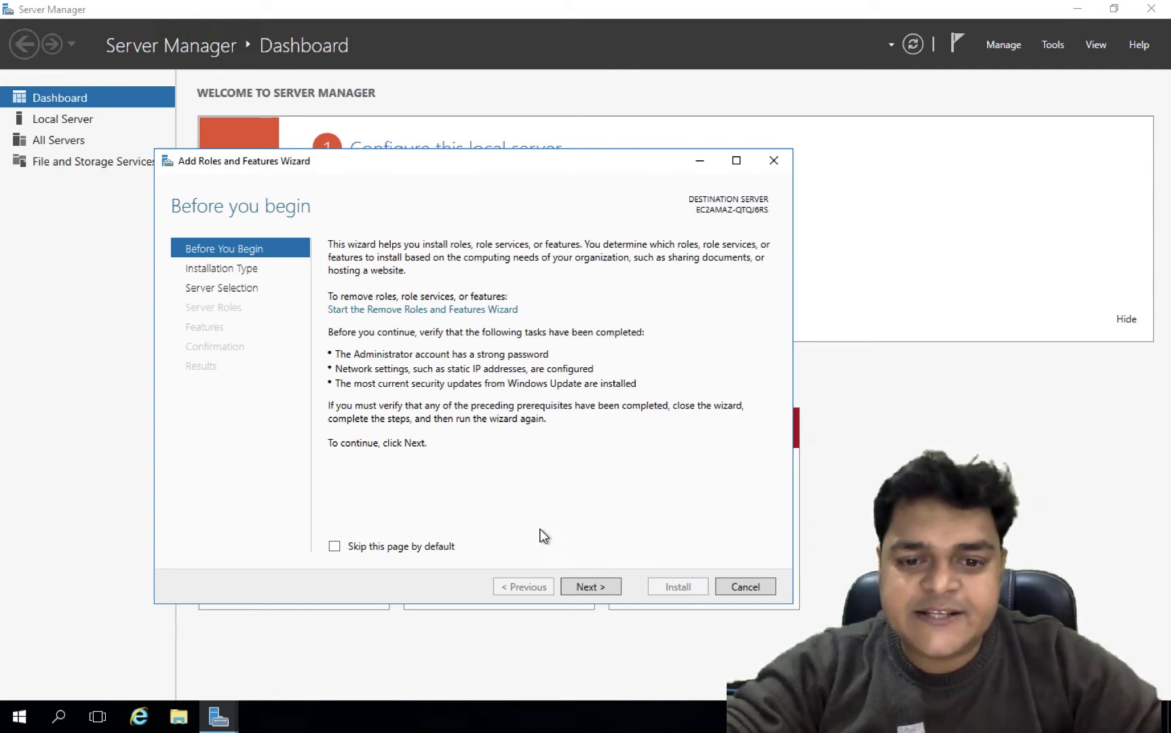
pyautogui.click(587, 586)
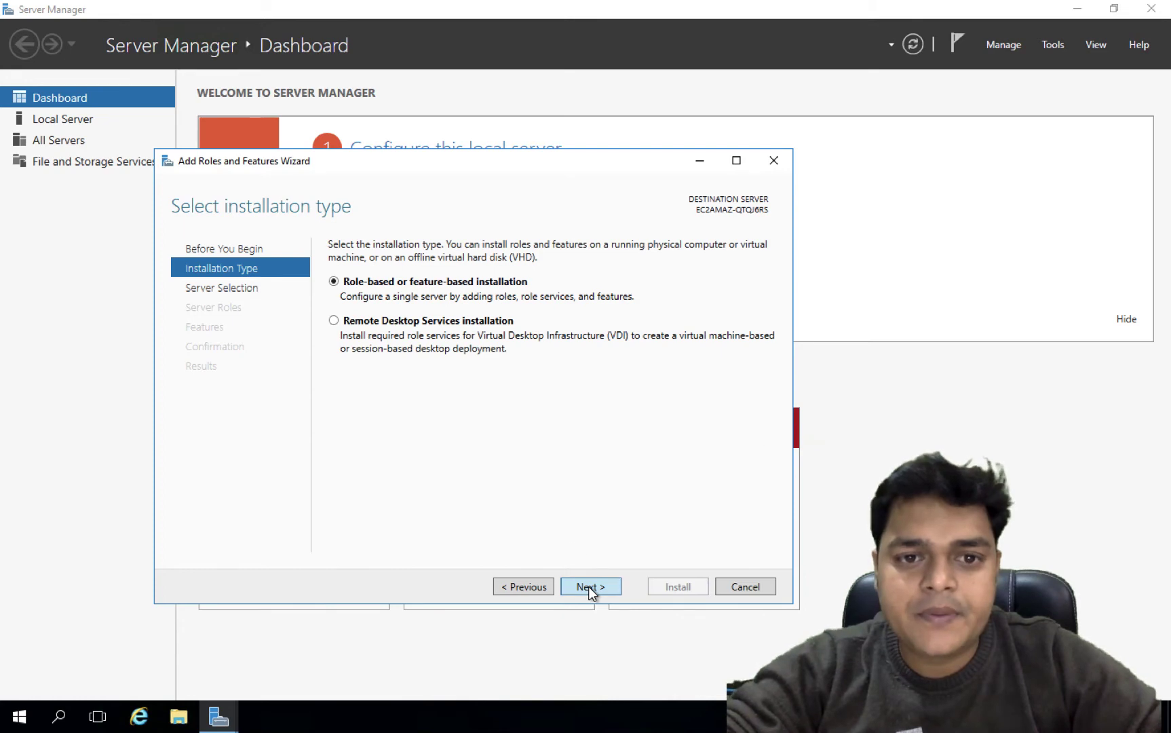
pyautogui.click(589, 586)
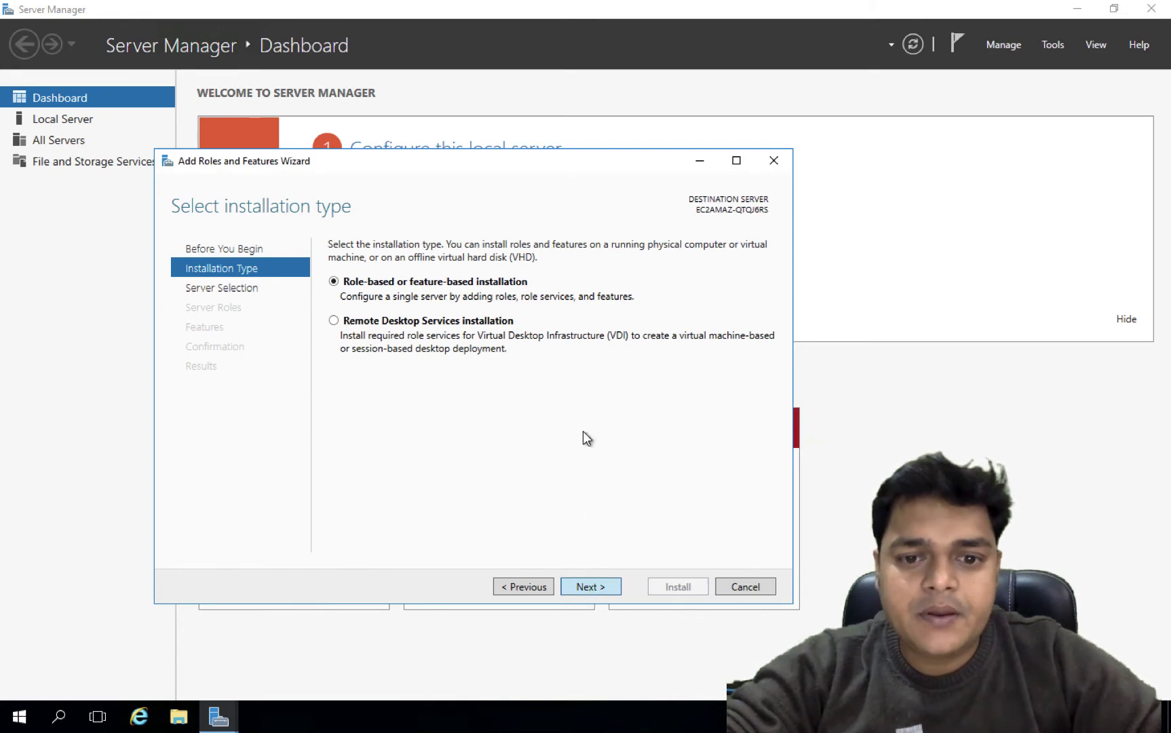
pyautogui.click(597, 590)
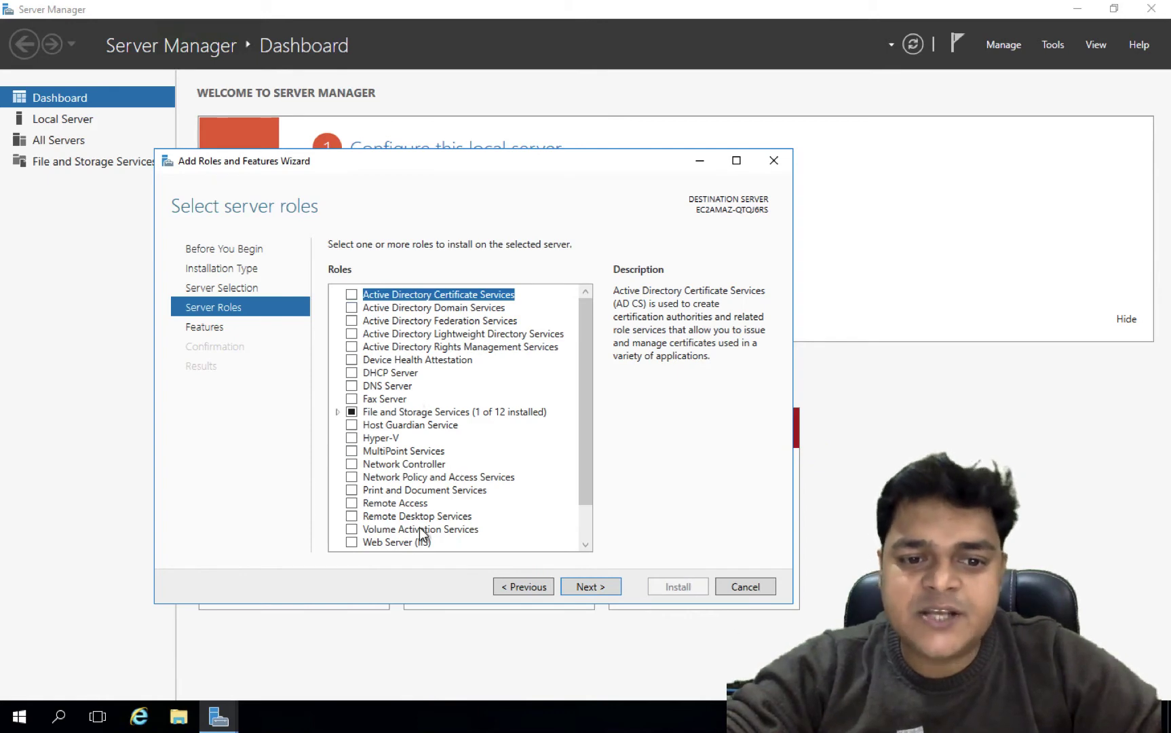
# - Select the Web Server (IIS) role for installation, including its required management tools
pyautogui.click(353, 543)
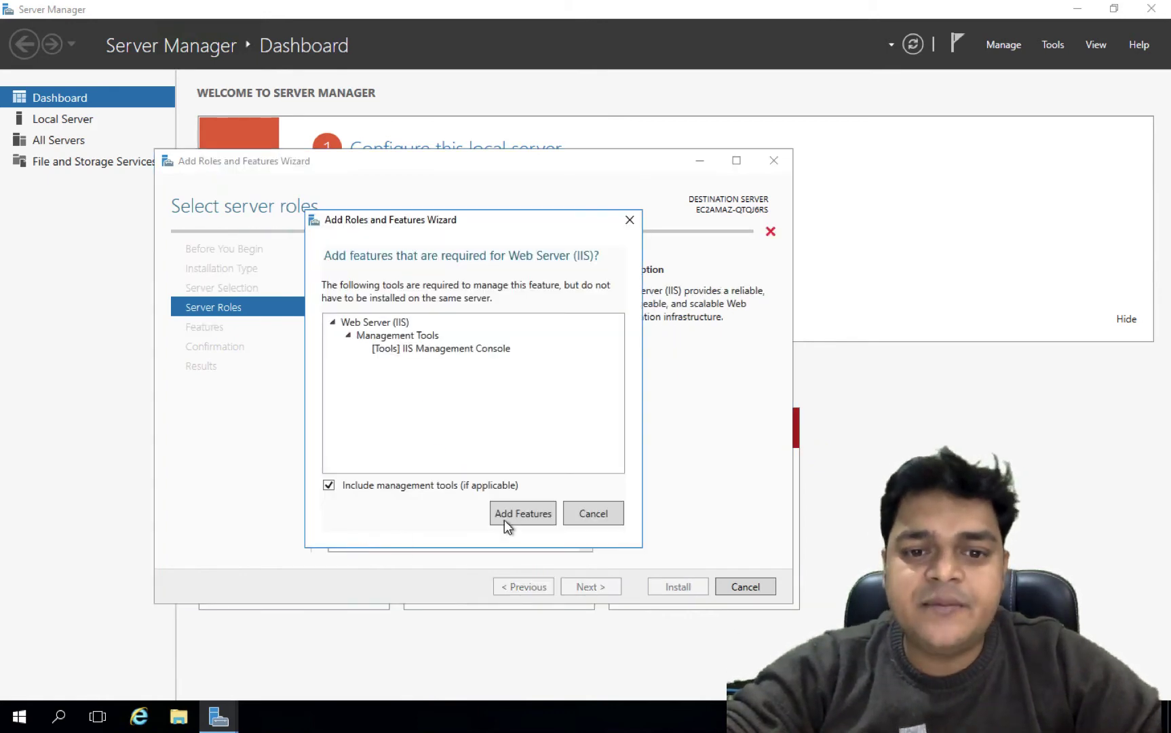
pyautogui.click(522, 510)
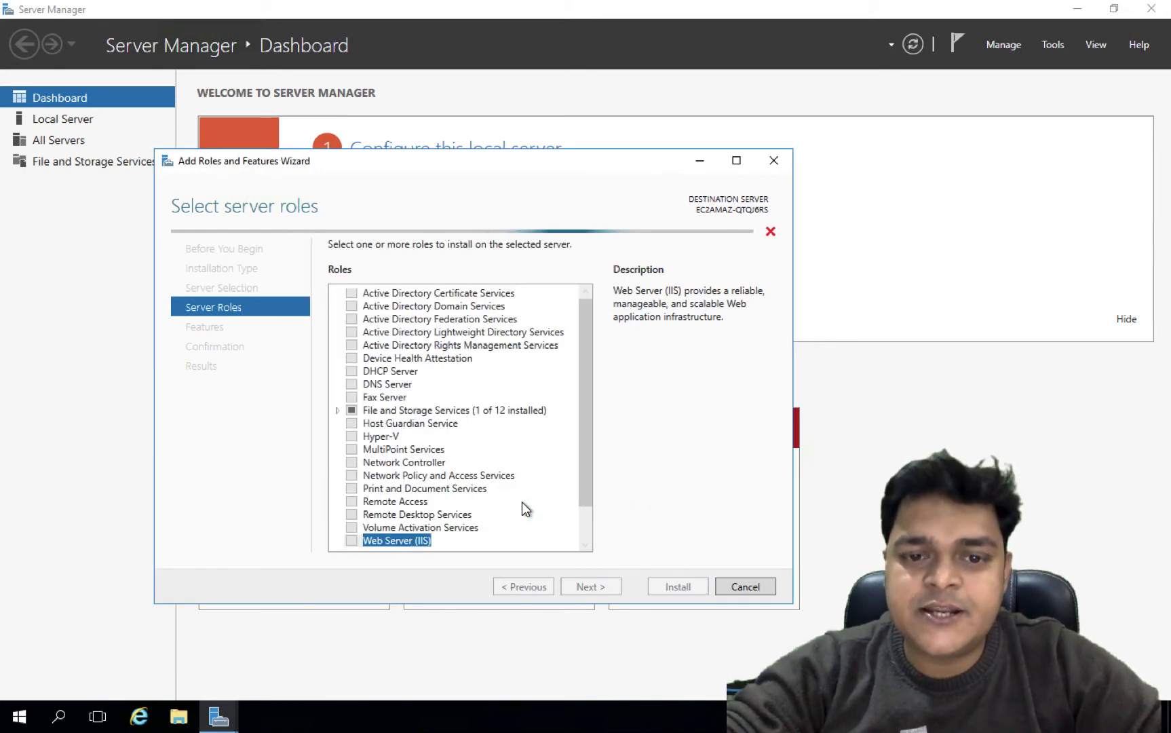
pyautogui.click(593, 585)
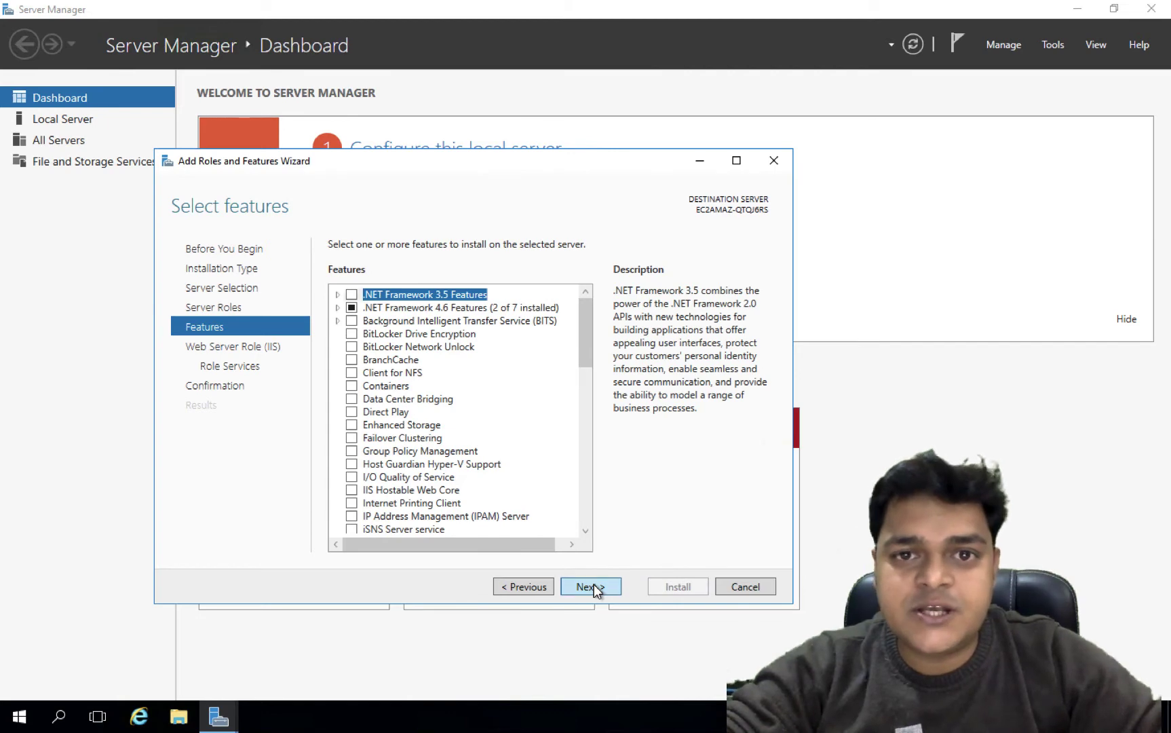
# - Keep the default features and IIS role services and start the Web Server (IIS) installation
pyautogui.click(594, 585)
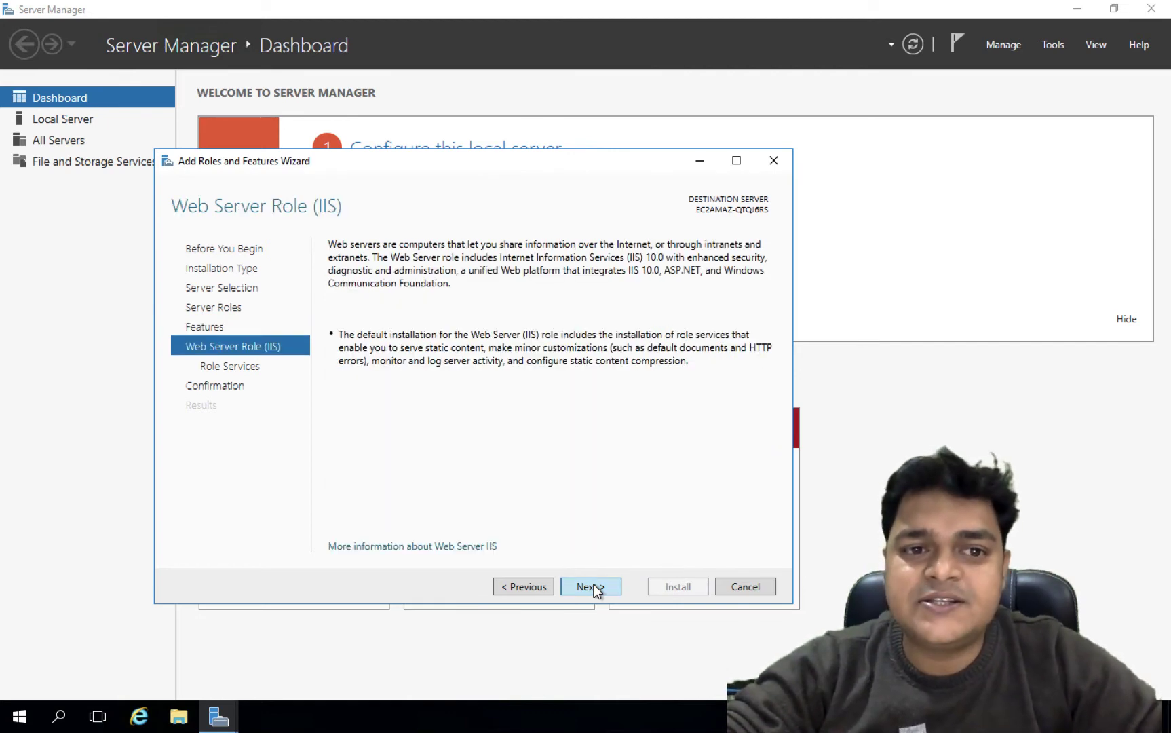
pyautogui.click(594, 585)
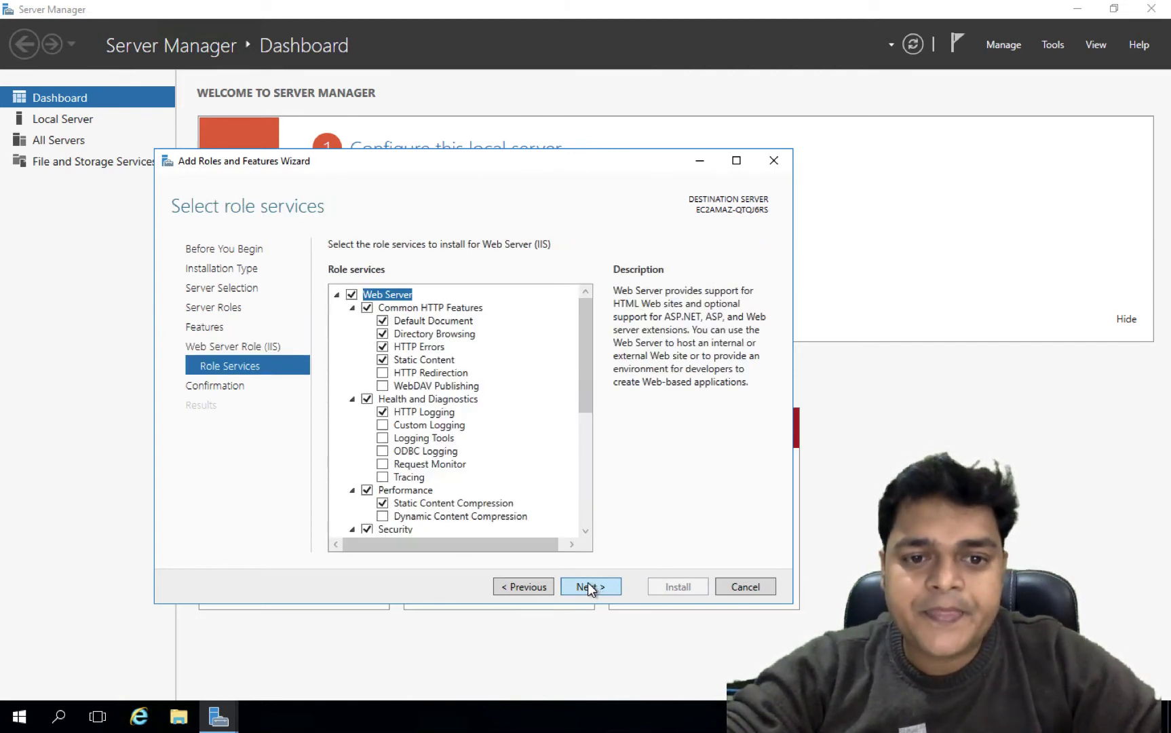
pyautogui.click(587, 587)
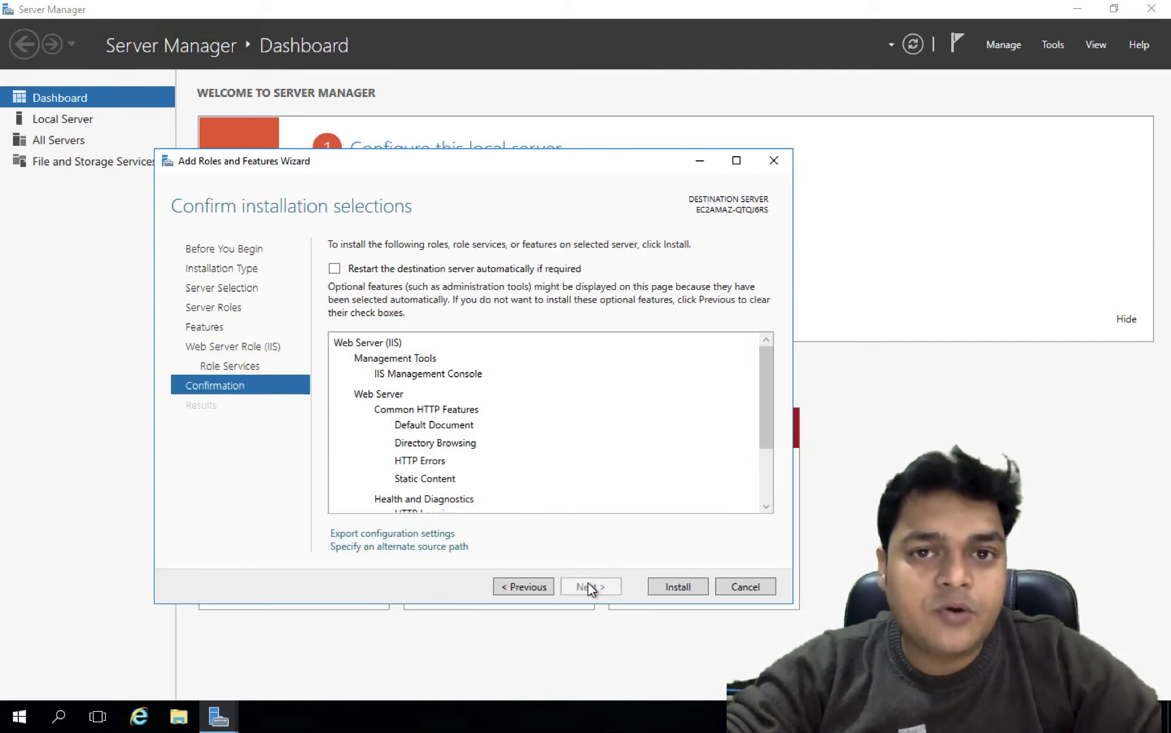
pyautogui.click(674, 588)
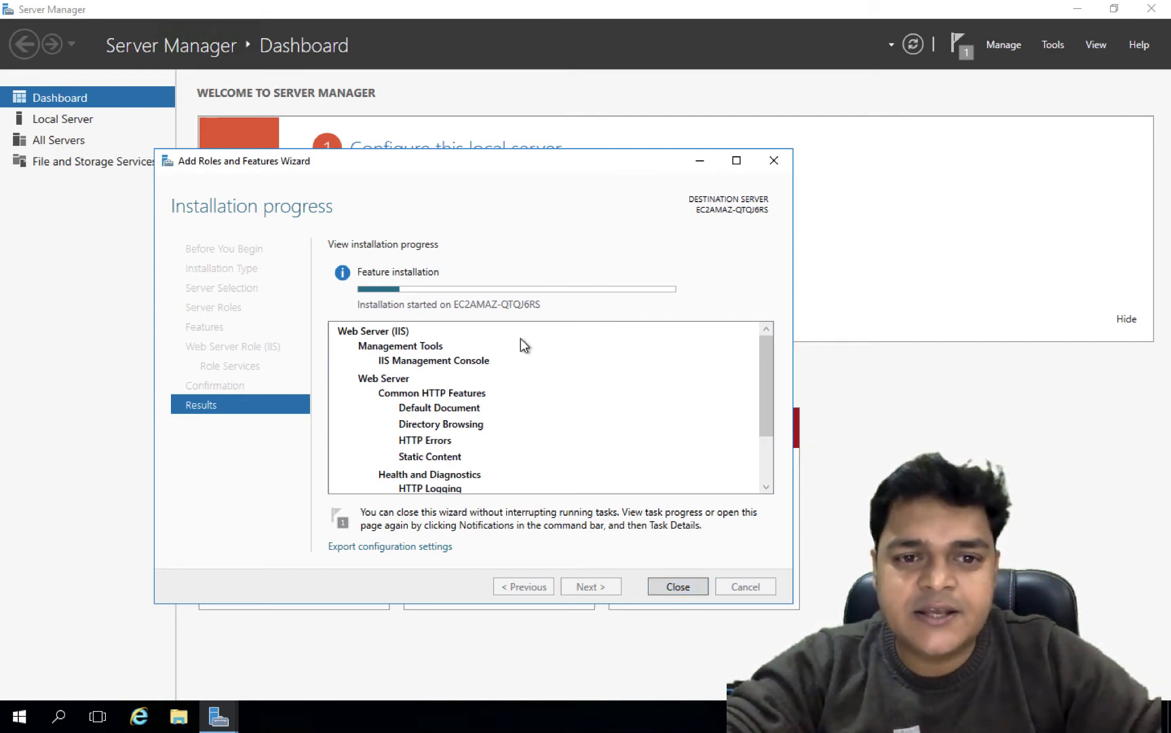
pyautogui.hotkey('ctrl', 'Left')
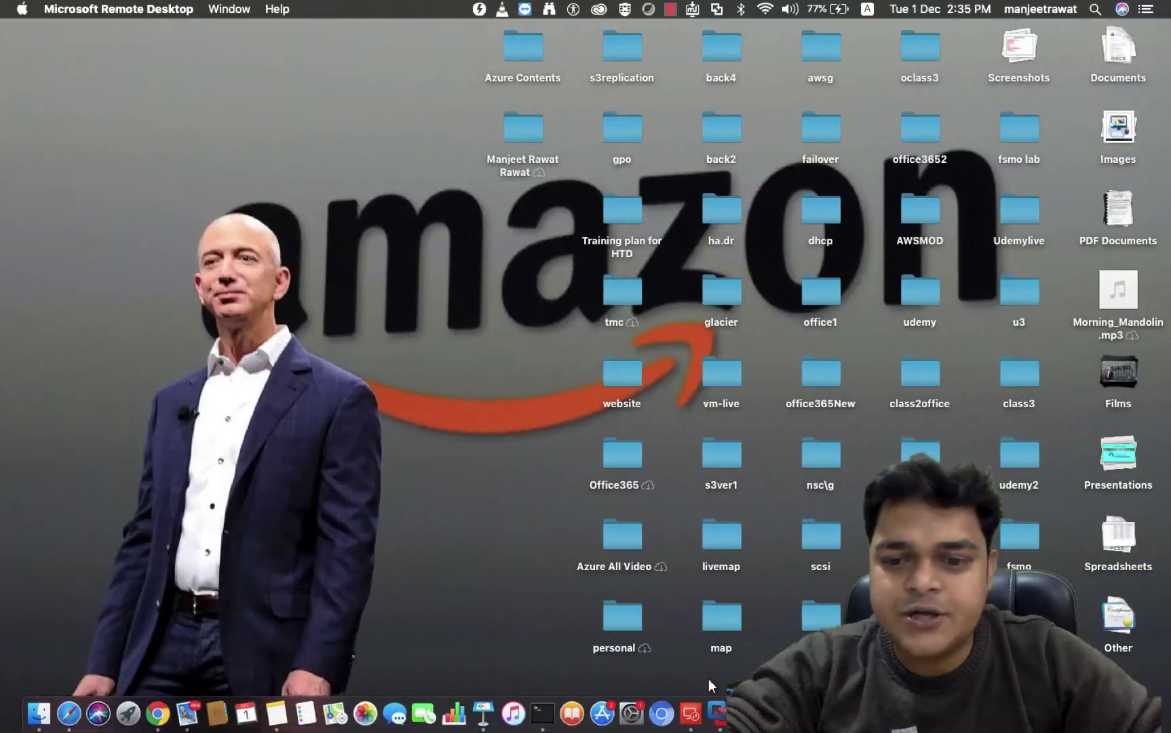
pyautogui.rightClick(1024, 712)
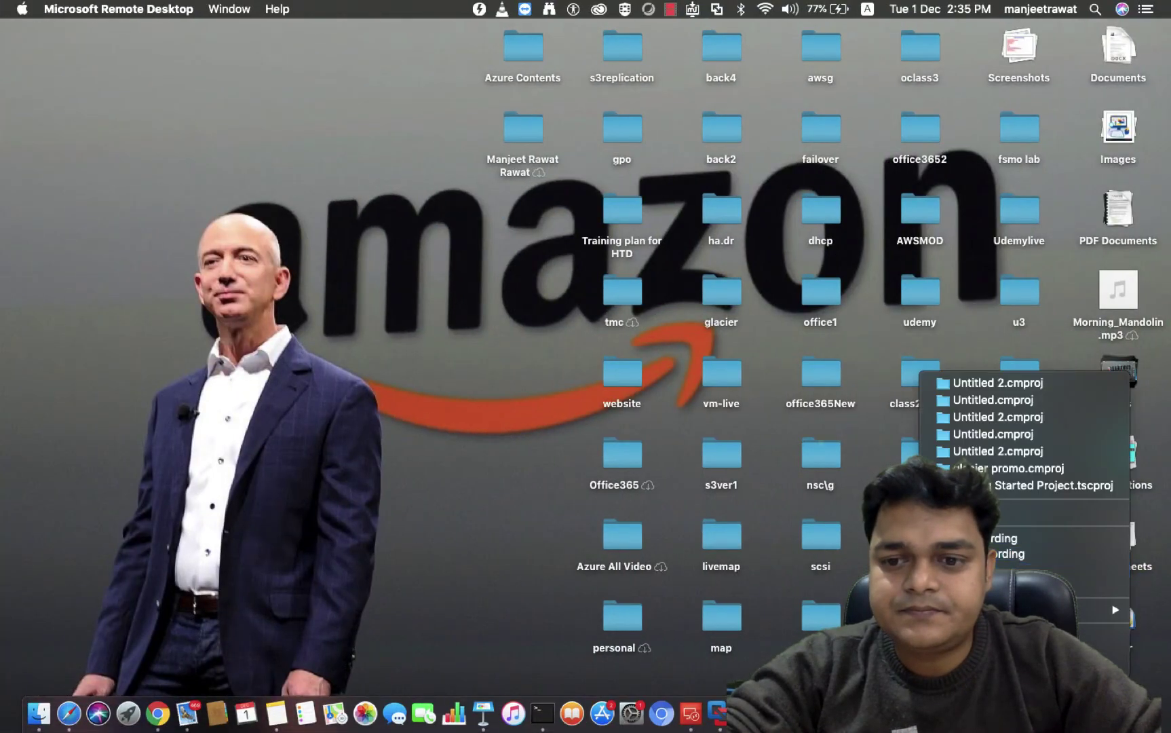
pyautogui.click(1059, 554)
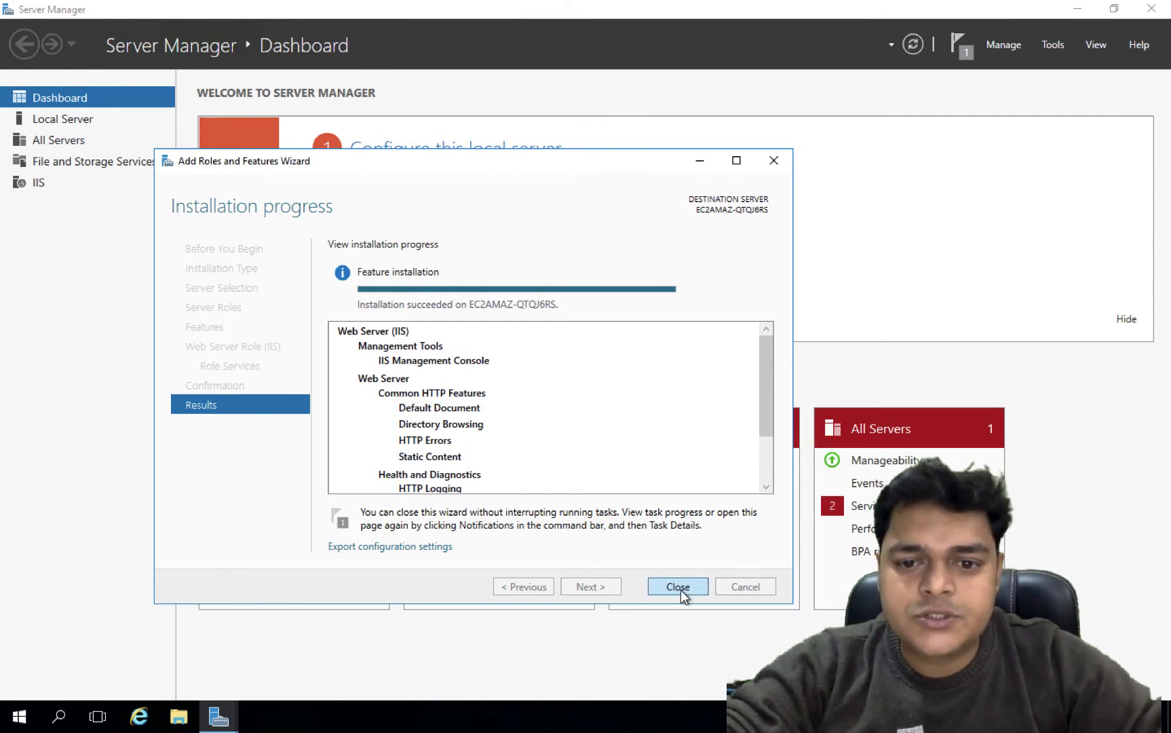
# - Close the finished role installation wizard and open the C:\inetpub\wwwroot folder in File Explorer
pyautogui.click(678, 587)
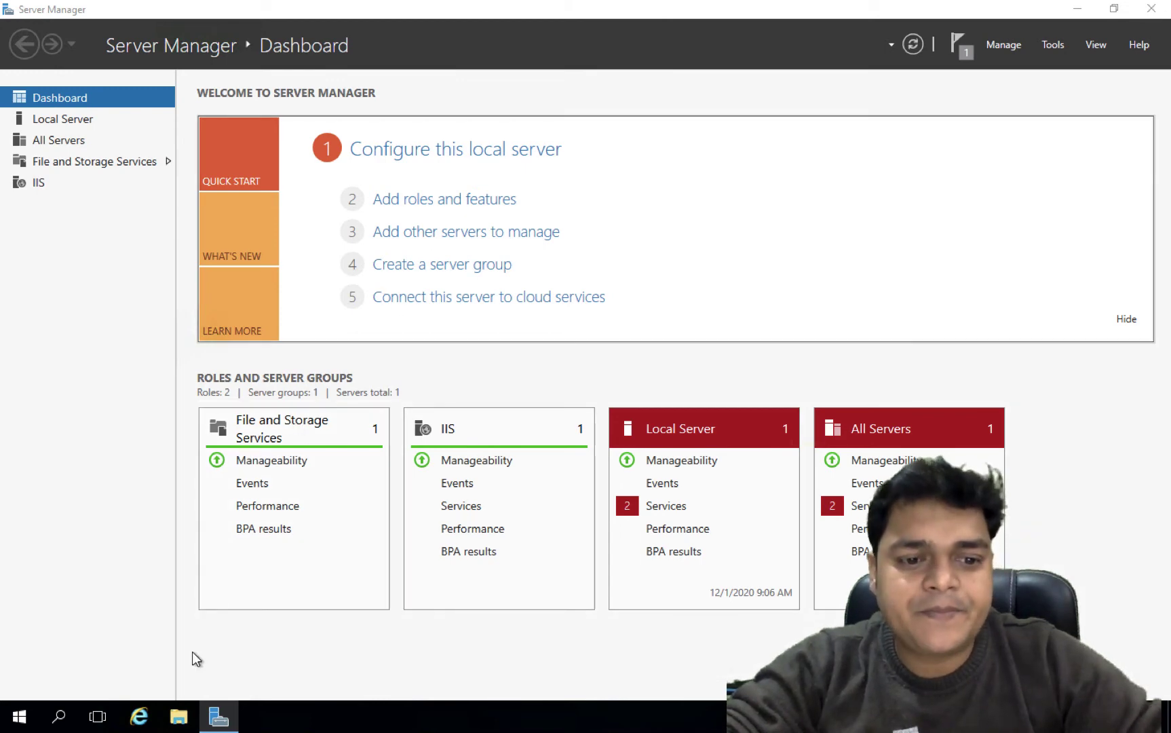
pyautogui.click(175, 720)
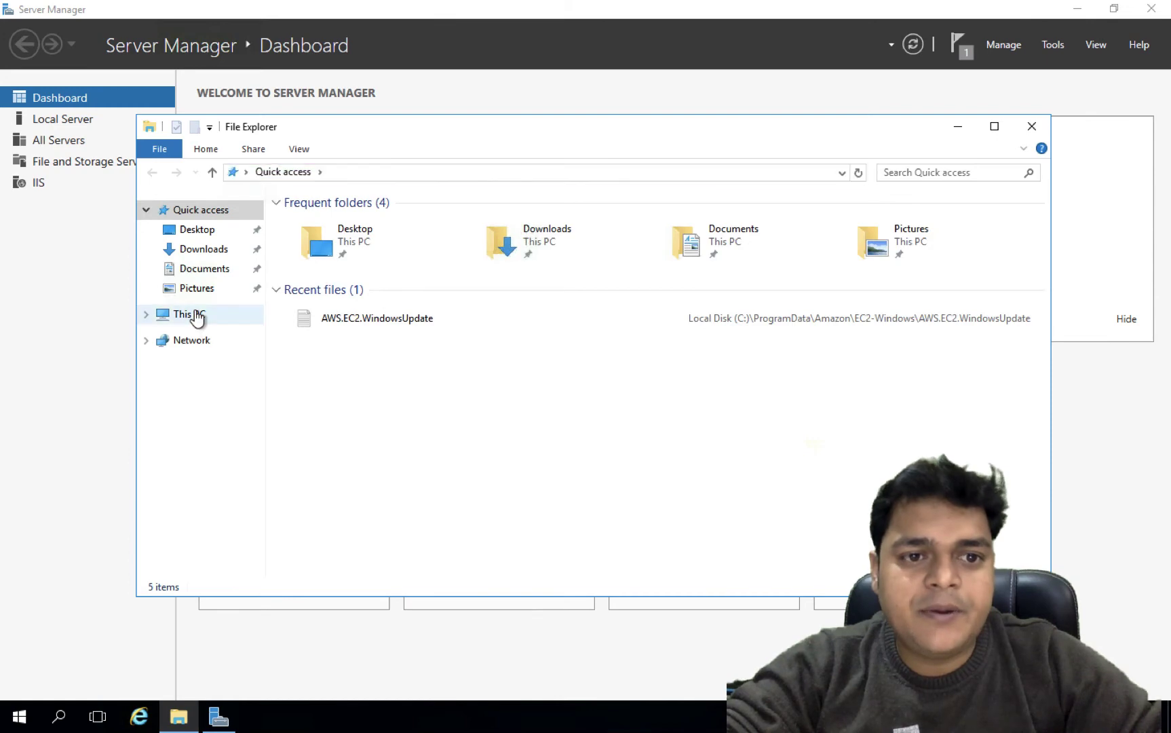
pyautogui.click(190, 314)
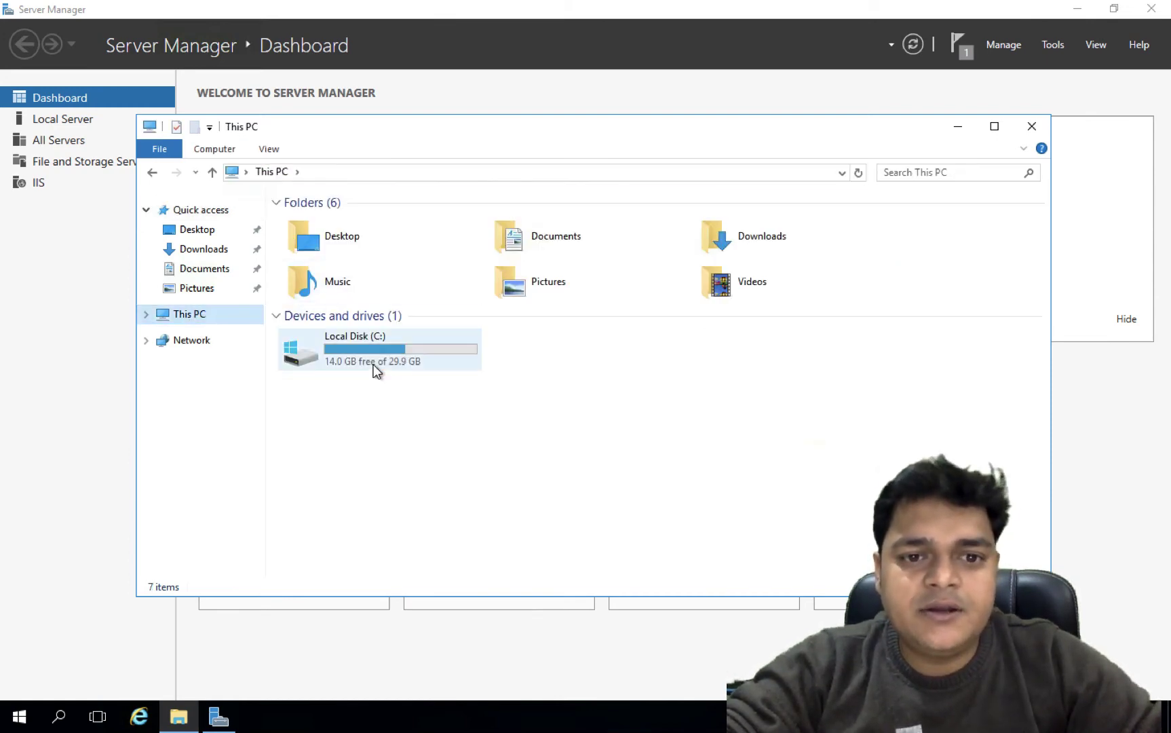
pyautogui.click(370, 346)
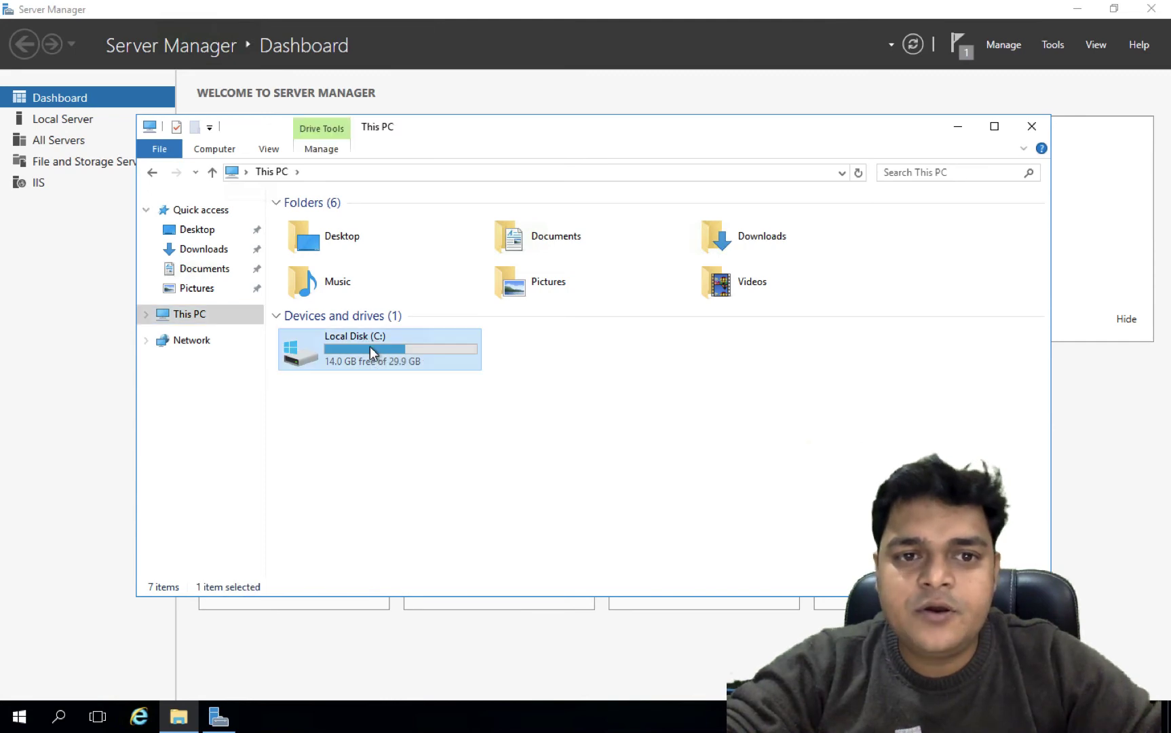
pyautogui.doubleClick(370, 346)
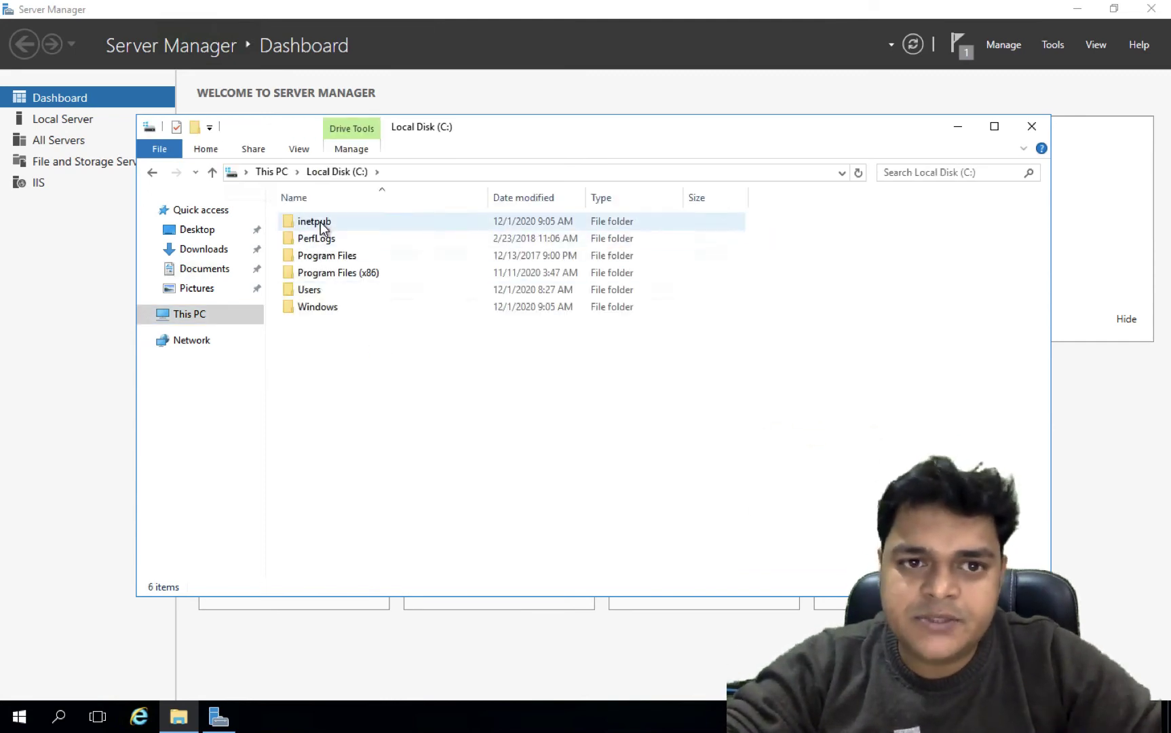
pyautogui.doubleClick(320, 222)
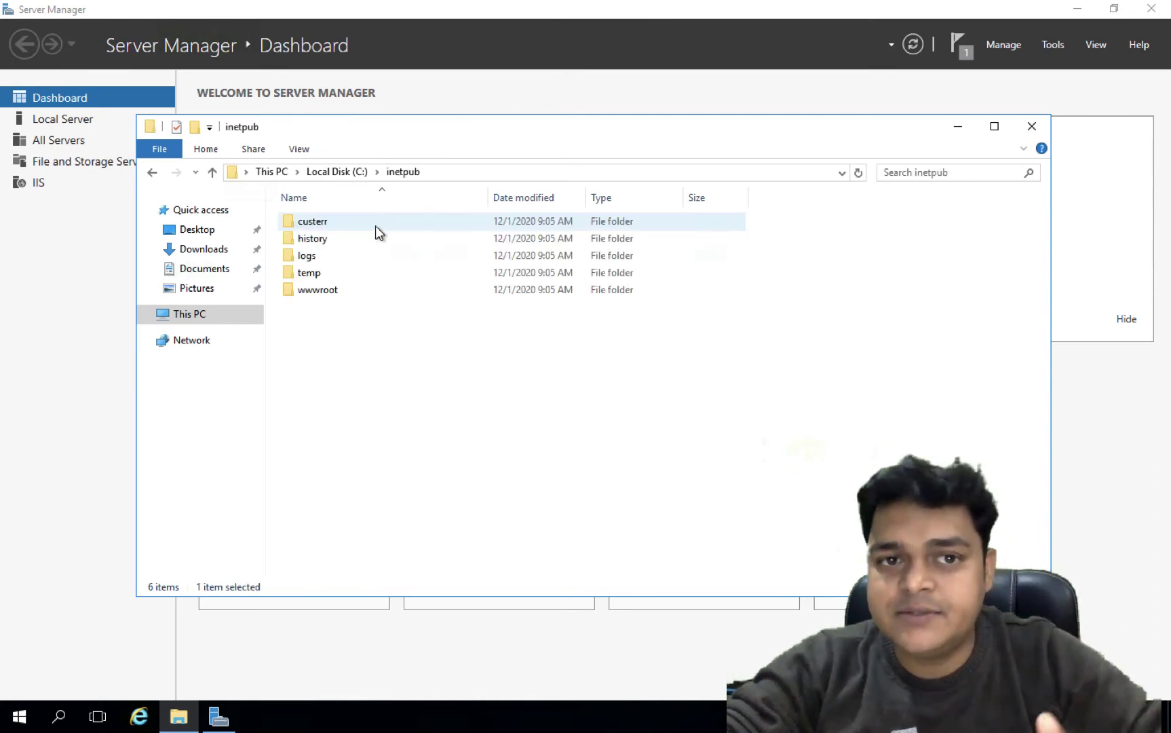
pyautogui.doubleClick(321, 290)
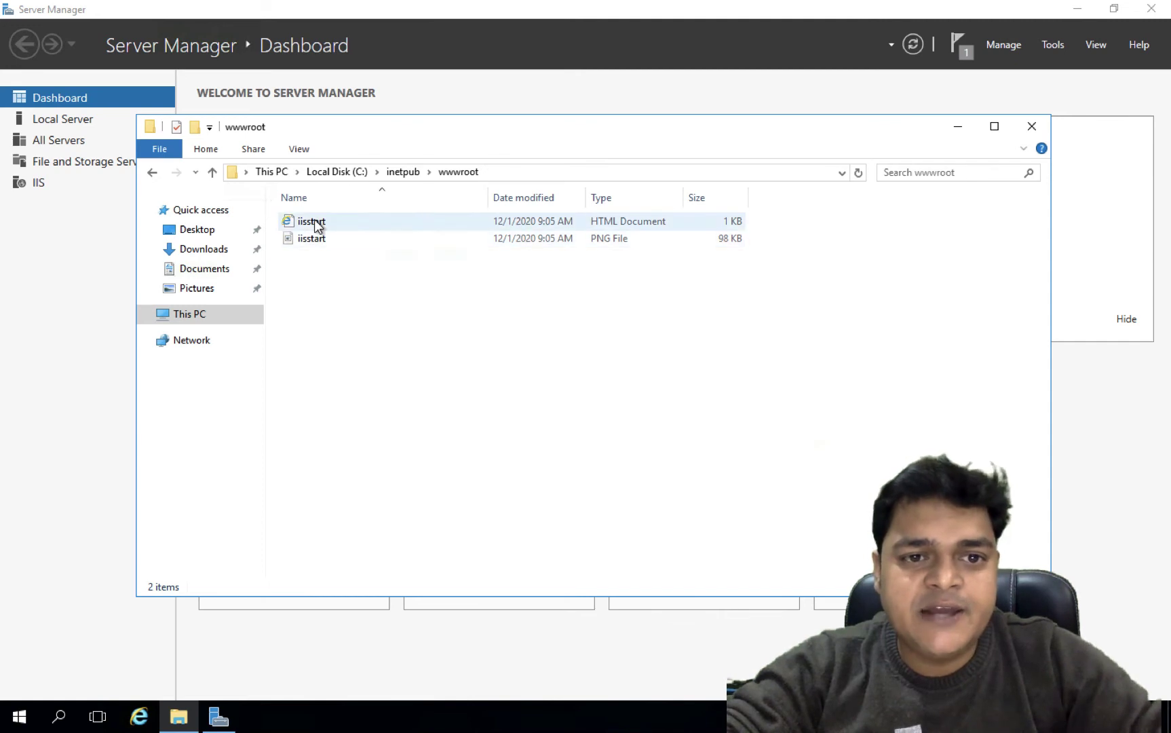
# - Open the iisstart HTML document in Notepad and add the line "THIS IS TEST WEB SERVER" below the opening head tag
pyautogui.rightClick(318, 222)
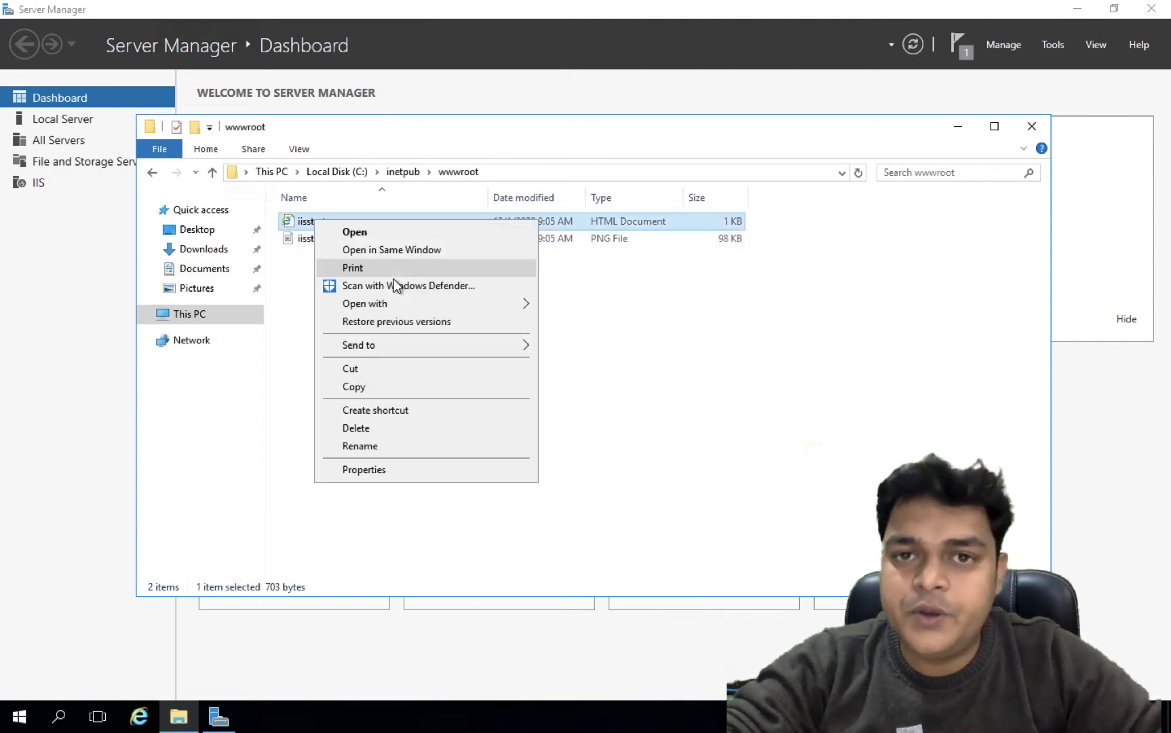
pyautogui.moveTo(424, 304)
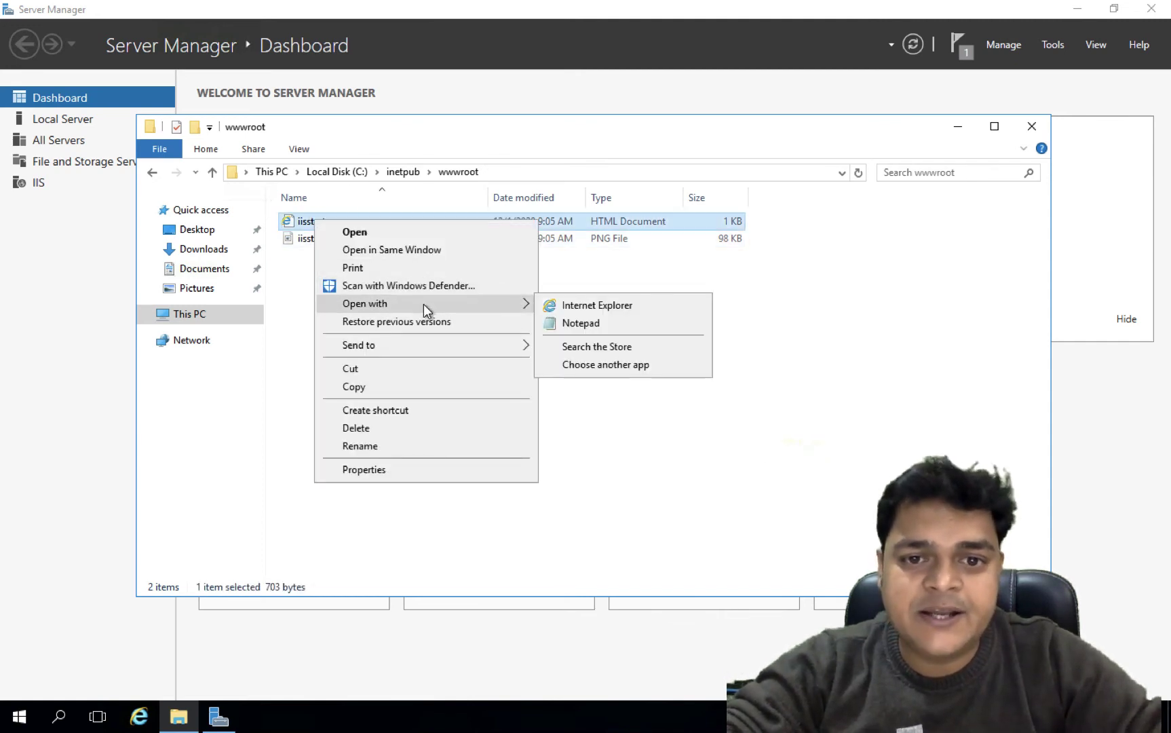
pyautogui.click(575, 324)
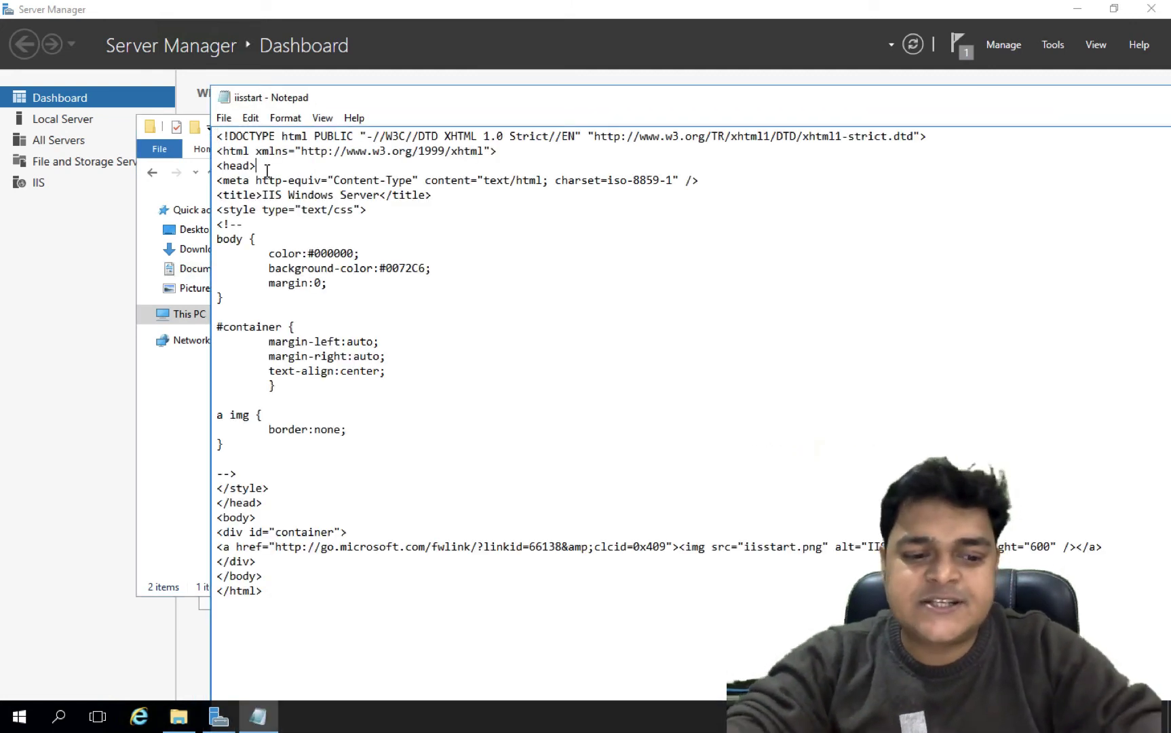
pyautogui.press('Return')
pyautogui.press('Return')
pyautogui.press('Return')
pyautogui.write('THIS IS T')
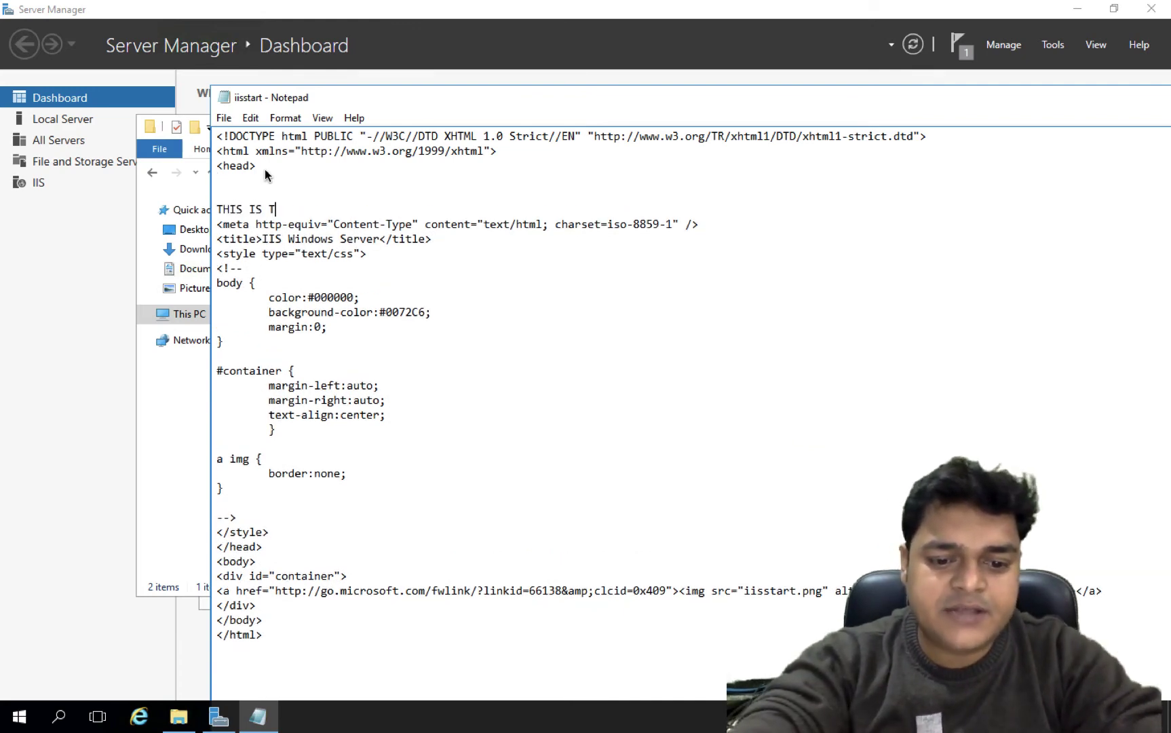
pyautogui.write('EST WEB SERVER')
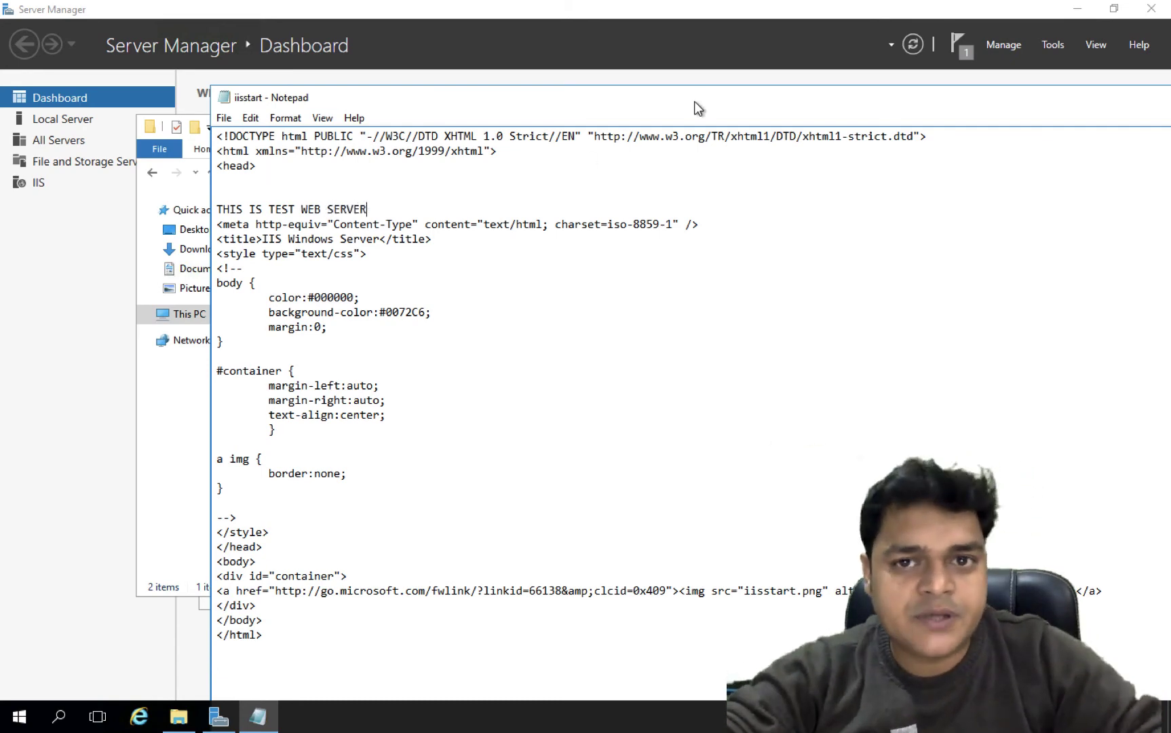
# - Save the changes to iisstart.htm while closing Notepad, and clear the open windows to show the server's desktop
pyautogui.doubleClick(502, 89)
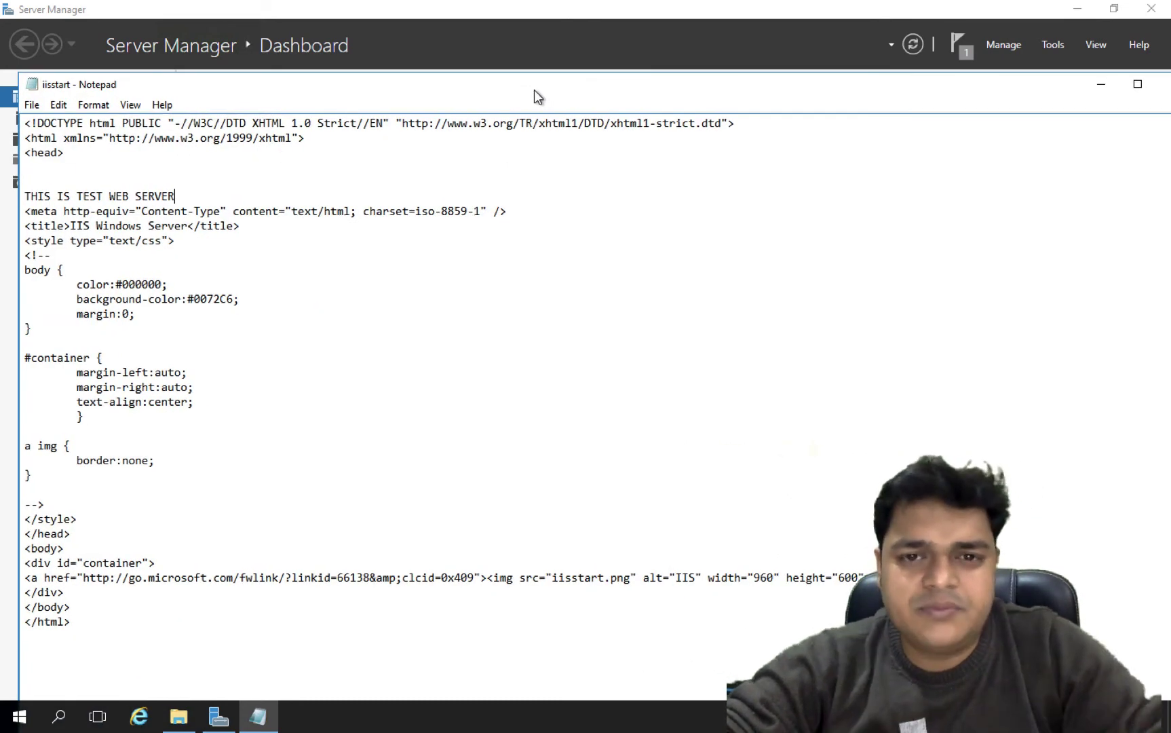
pyautogui.moveTo(533, 89); pyautogui.dragTo(474, 89)
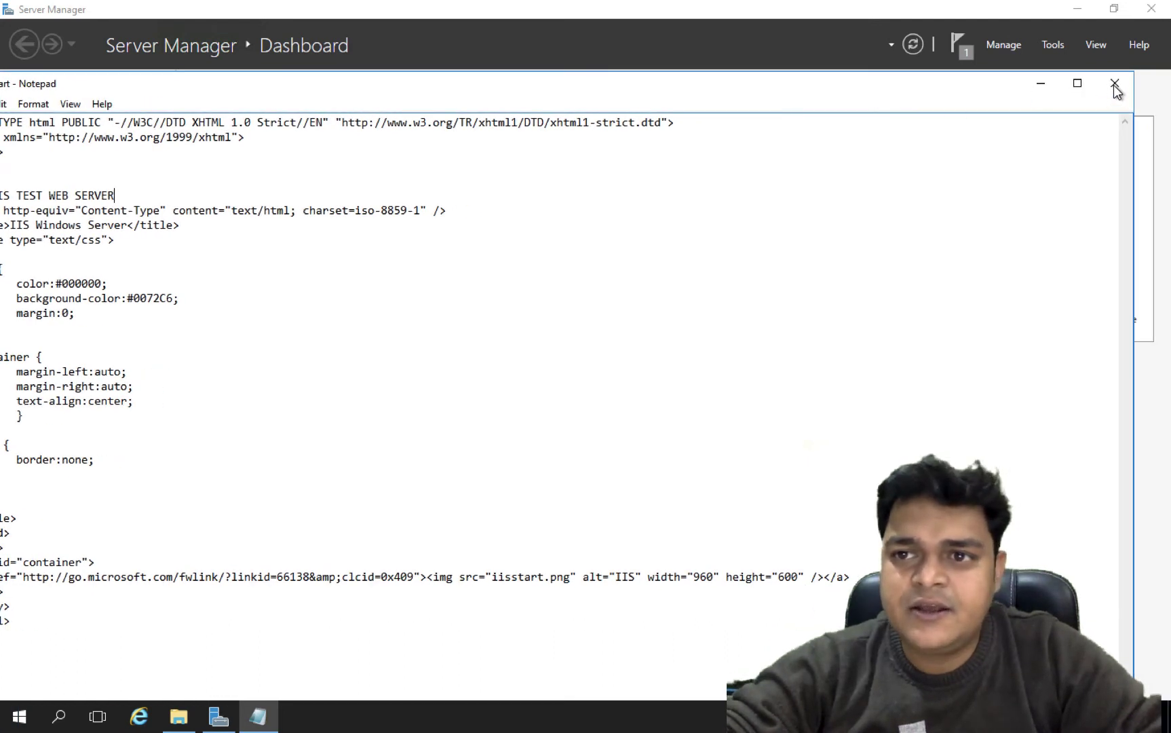
pyautogui.click(1114, 85)
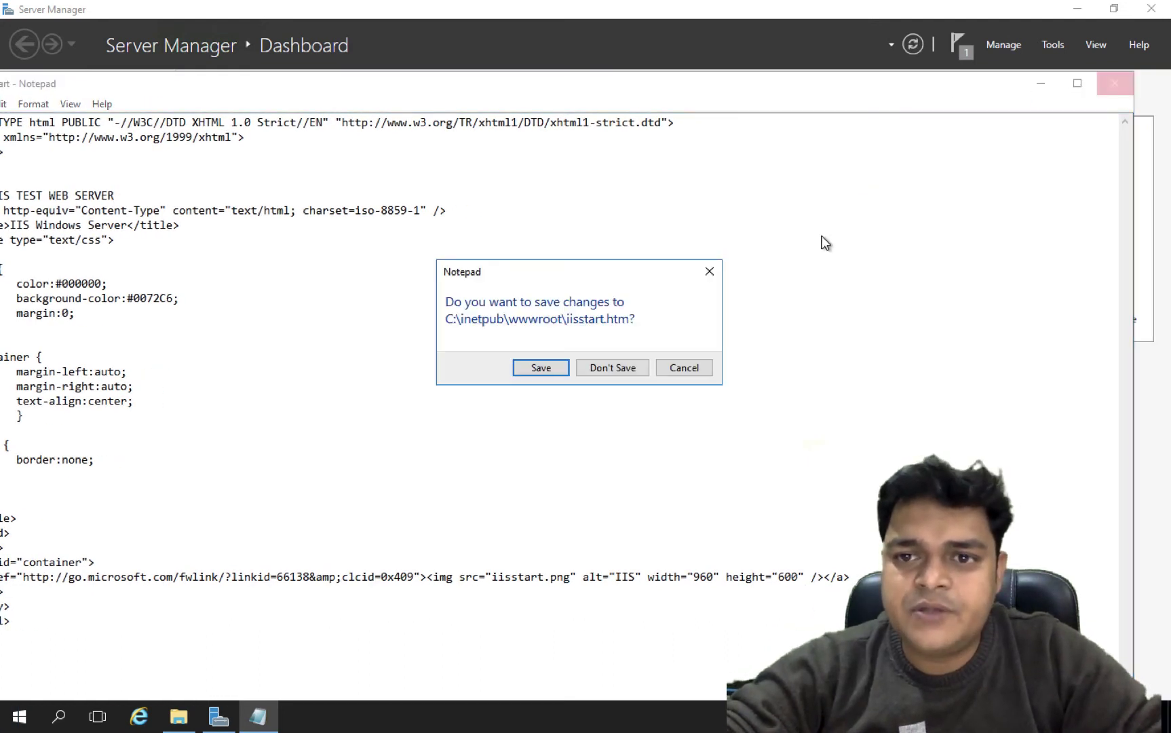
pyautogui.click(552, 366)
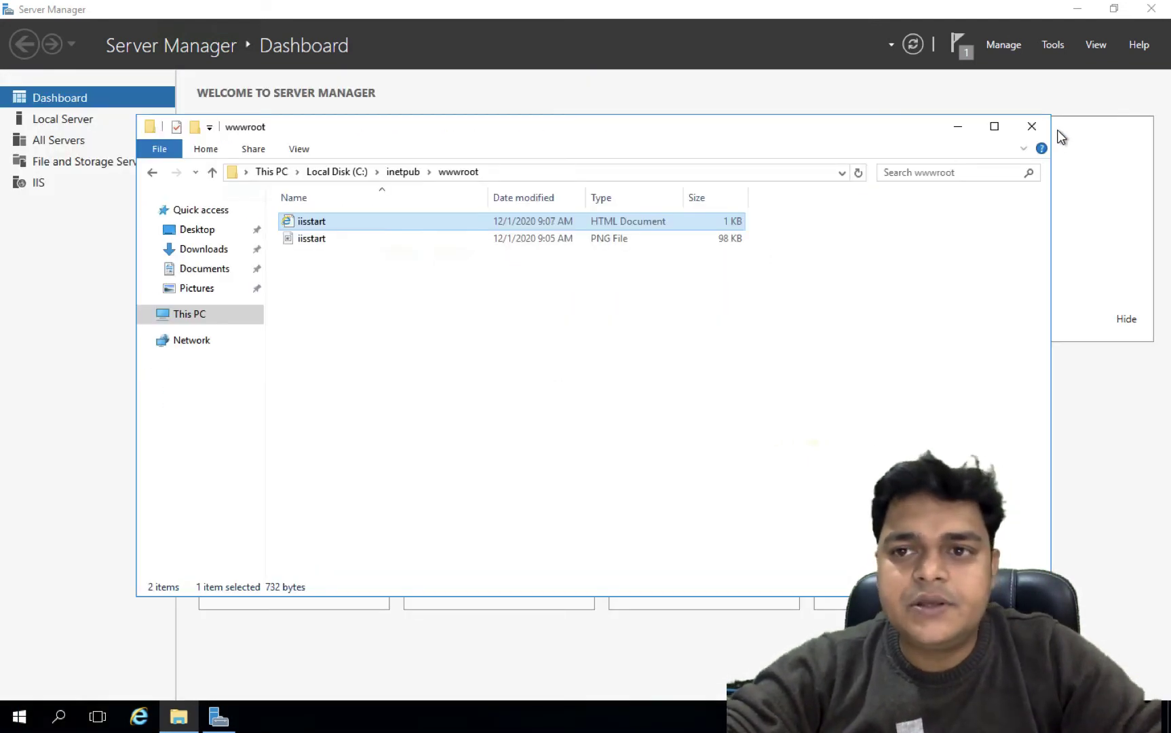
pyautogui.click(1033, 126)
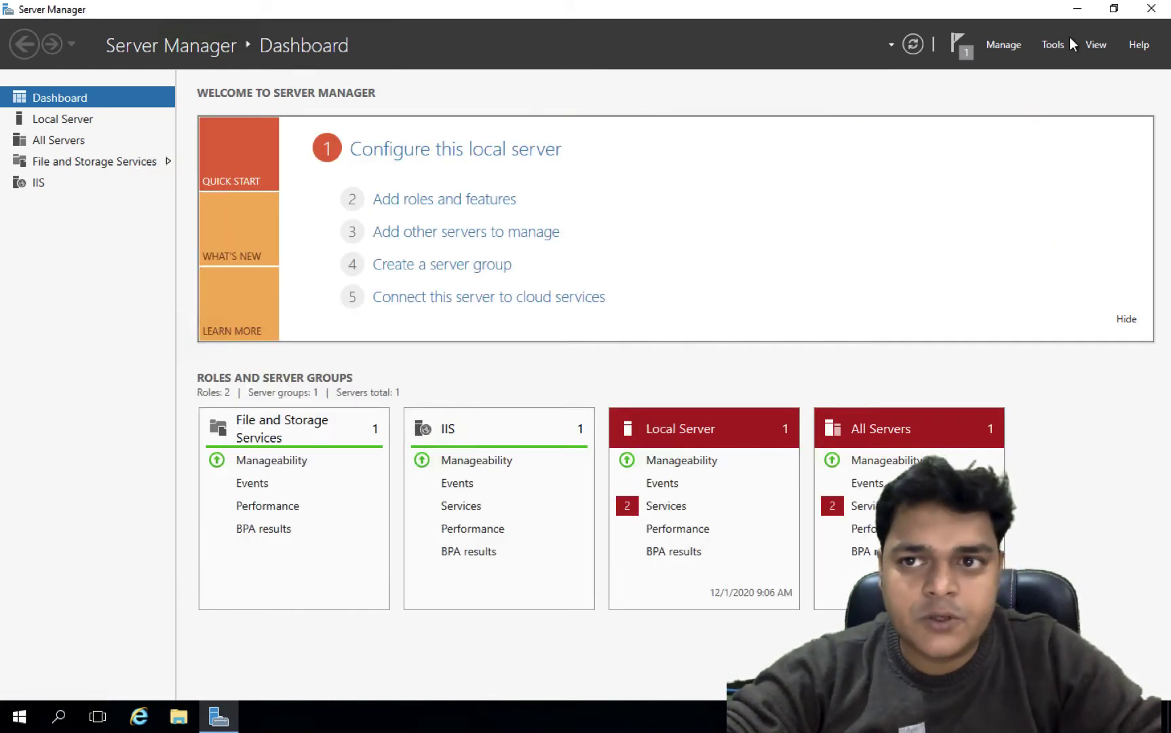
pyautogui.click(1084, 10)
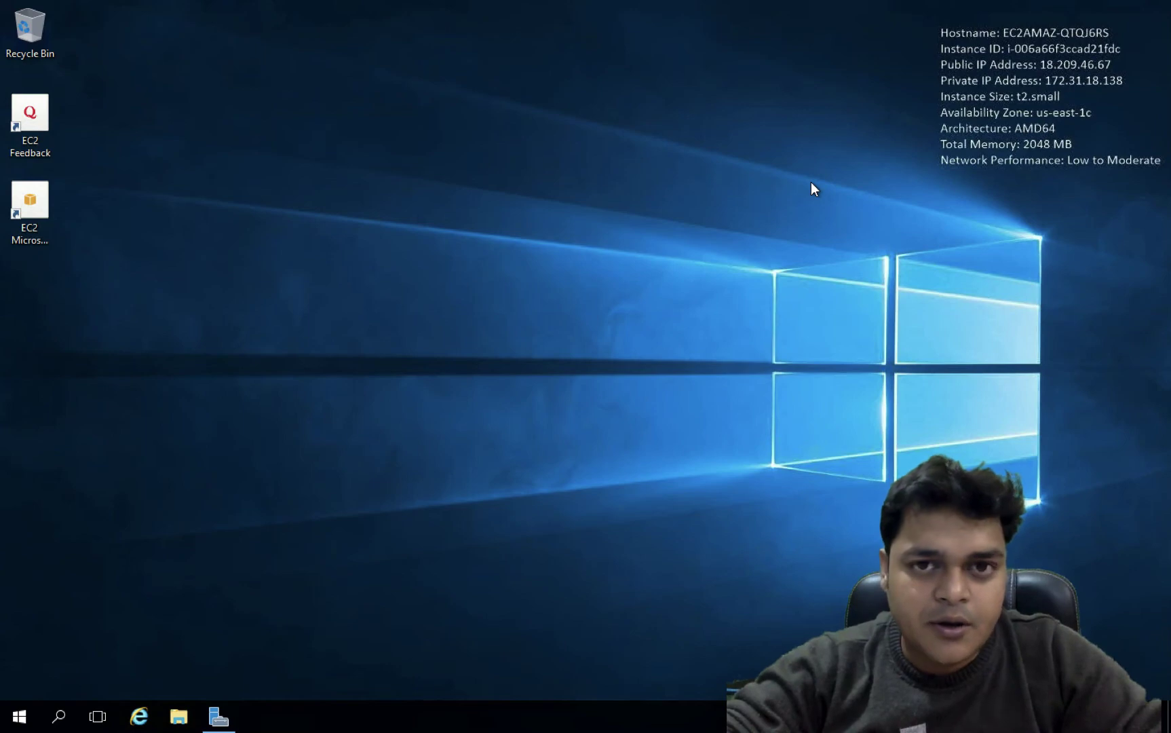
# - Switch to the AWS EC2 console in Safari and copy the public IPv4 address of the WINDOWS SERVER 2016 instance
pyautogui.hotkey('ctrl', 'Right')
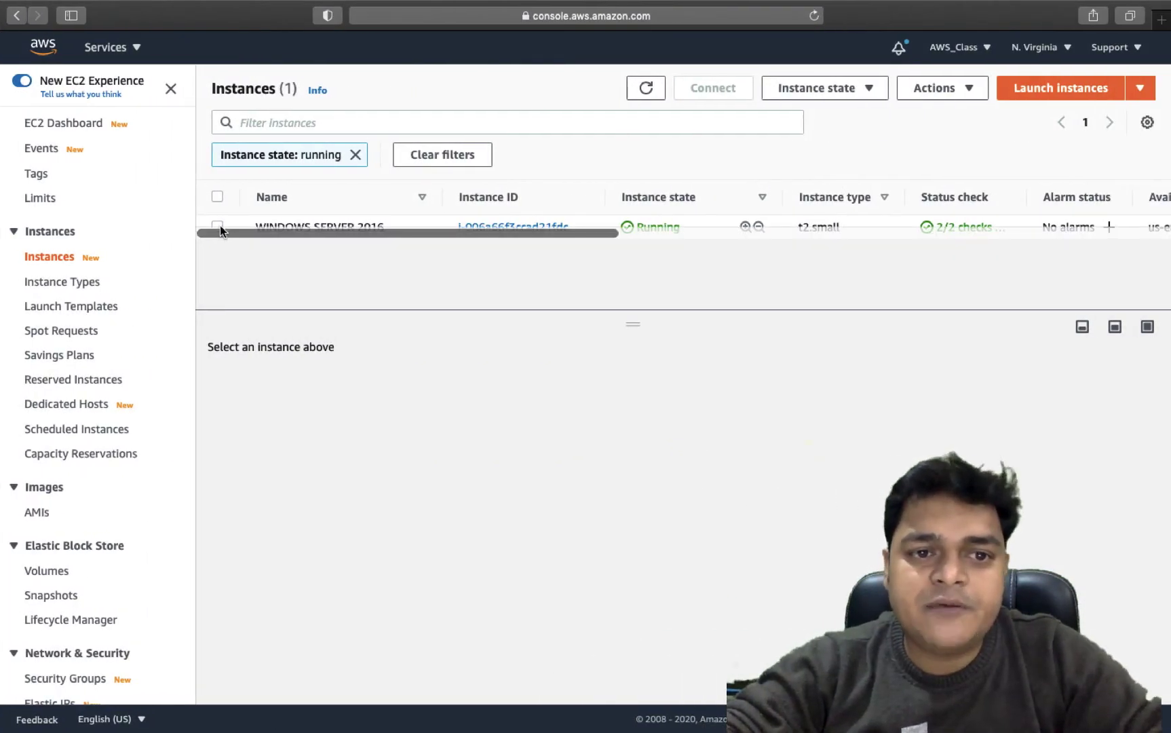
pyautogui.click(217, 227)
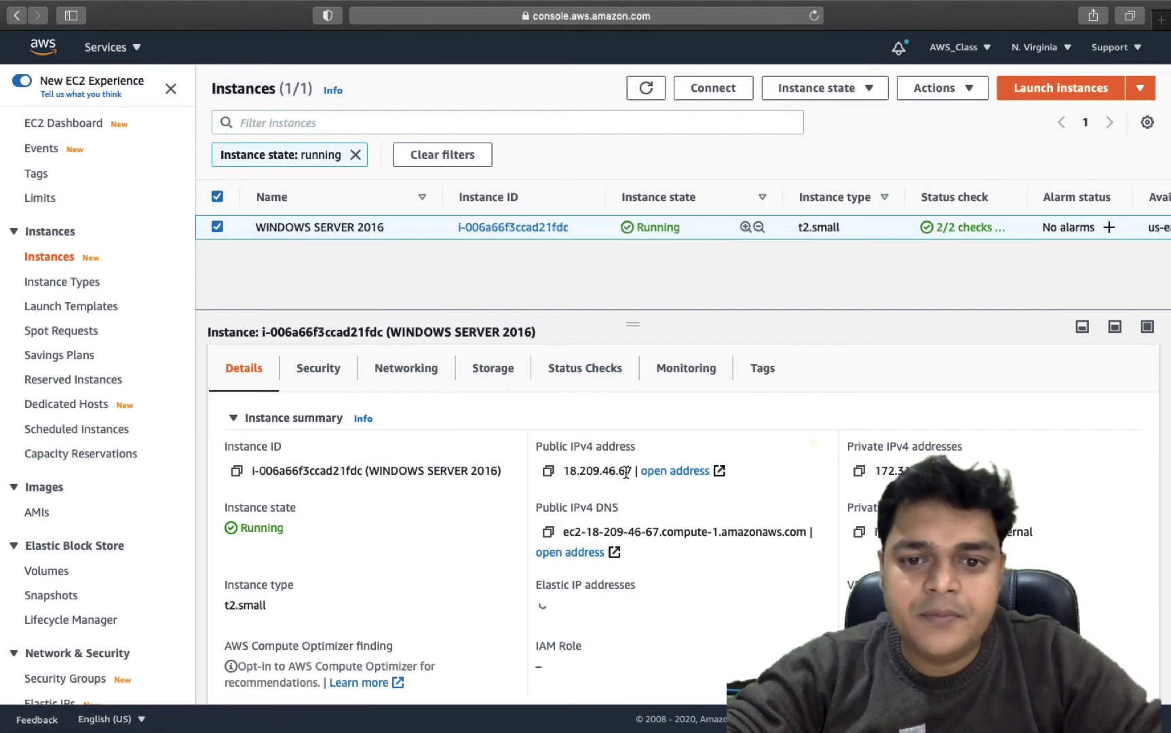
pyautogui.moveTo(634, 473); pyautogui.dragTo(566, 473)
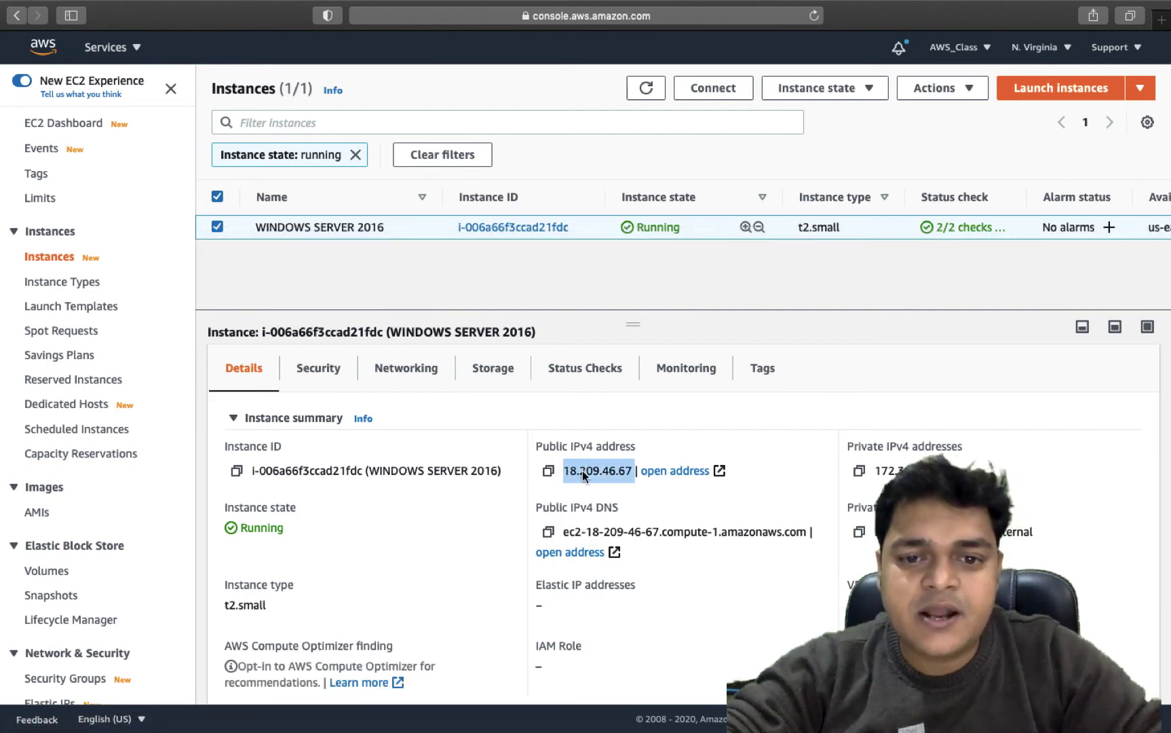
pyautogui.rightClick(582, 471)
pyautogui.click(614, 519)
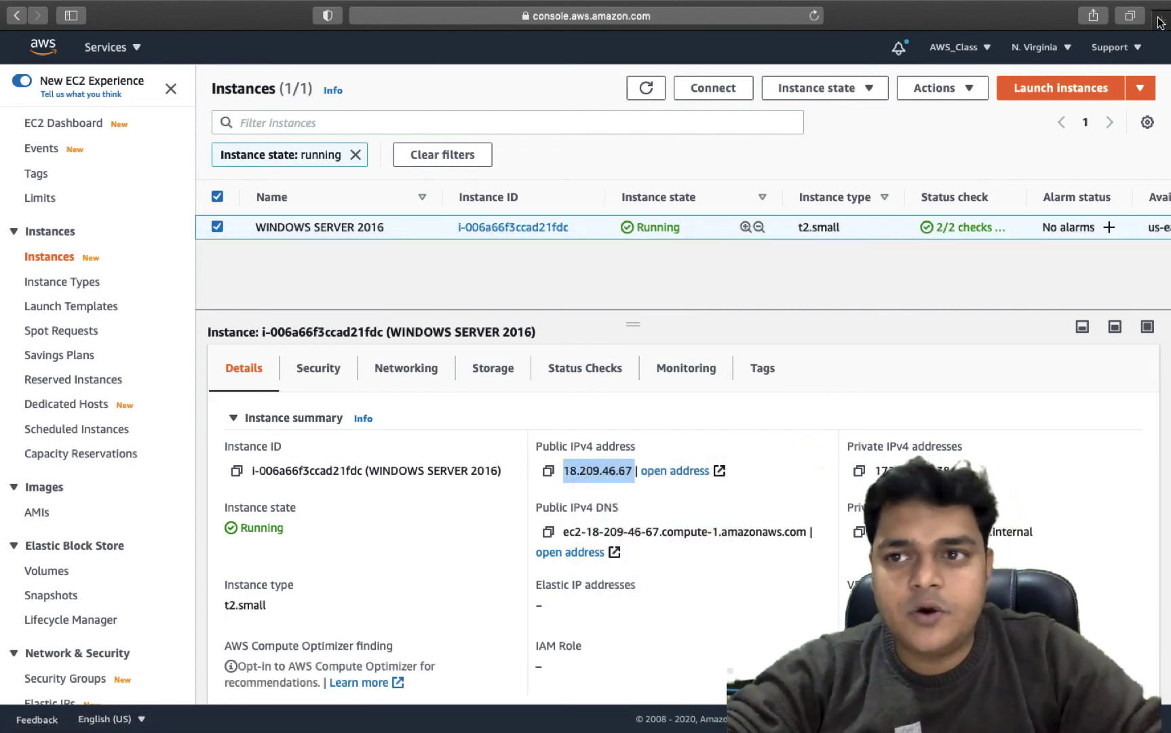
# - Browse to the web server at the copied address 18.209.46.67 in a new Safari tab
pyautogui.click(1162, 20)
pyautogui.press('super+v')
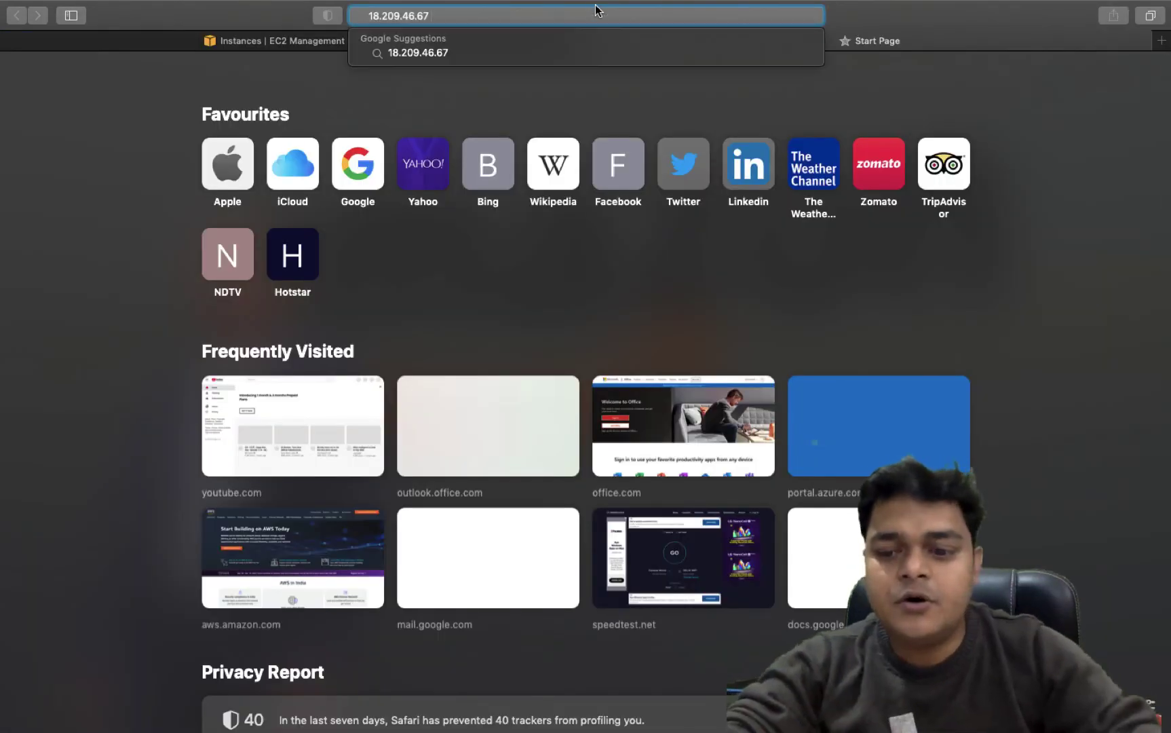
pyautogui.press('Return')
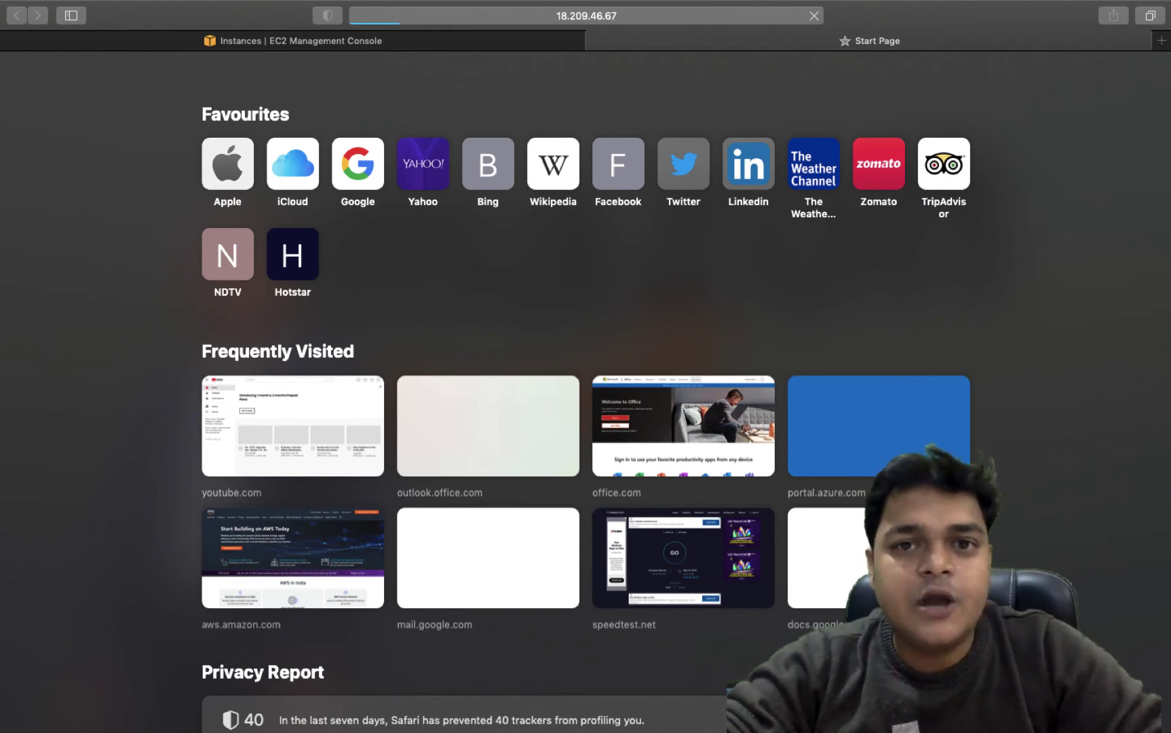
# - Switch to Chrome and try to load the web server page at 18.209.46.67 there
pyautogui.hotkey('ctrl', 'Left')
pyautogui.hotkey('ctrl', 'Left')
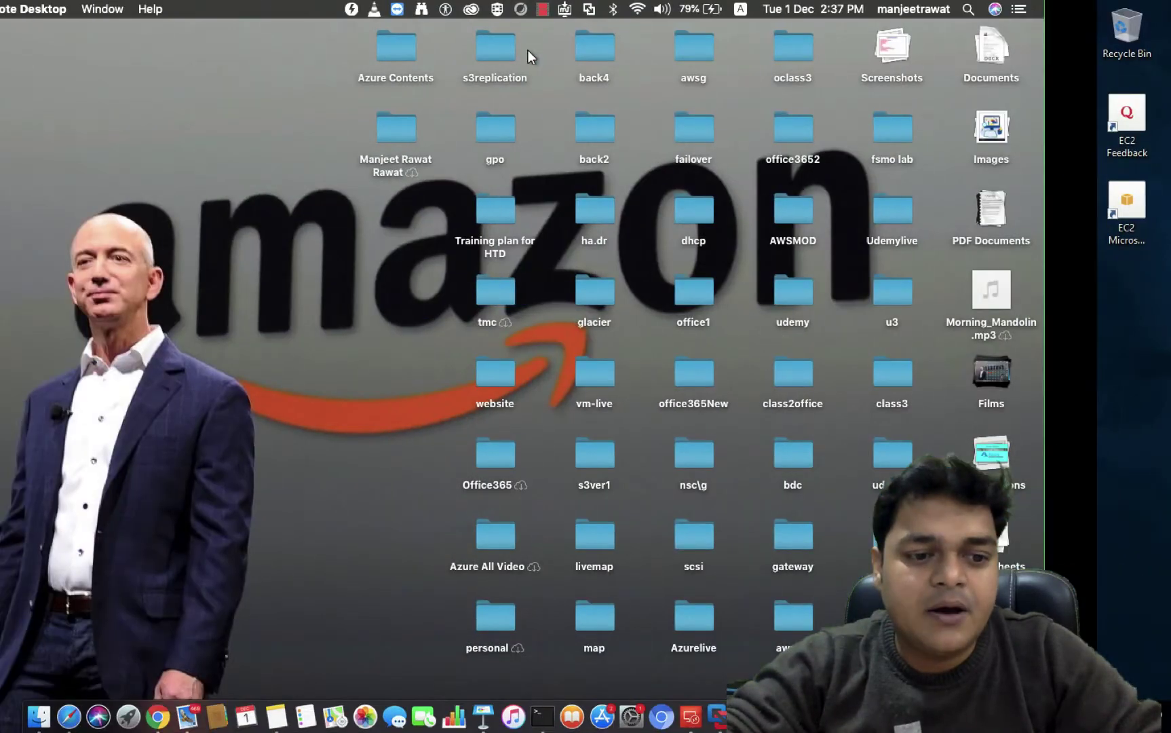
pyautogui.click(155, 719)
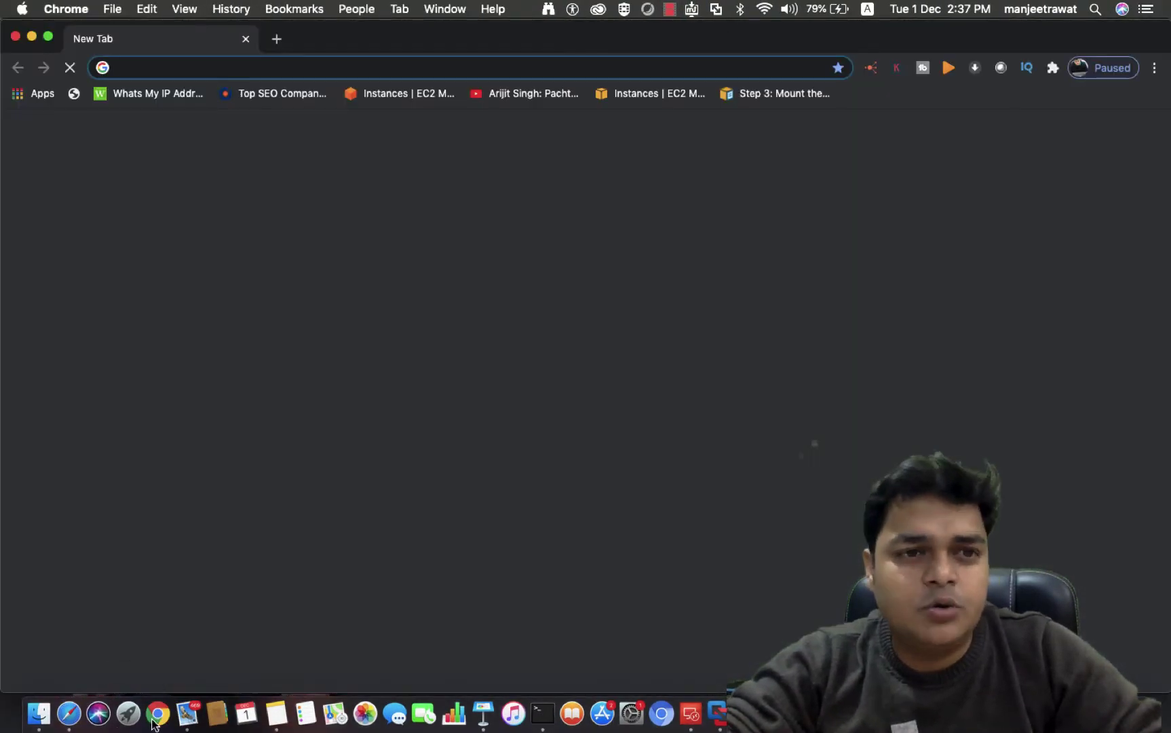
pyautogui.press('super+v')
pyautogui.press('Return')
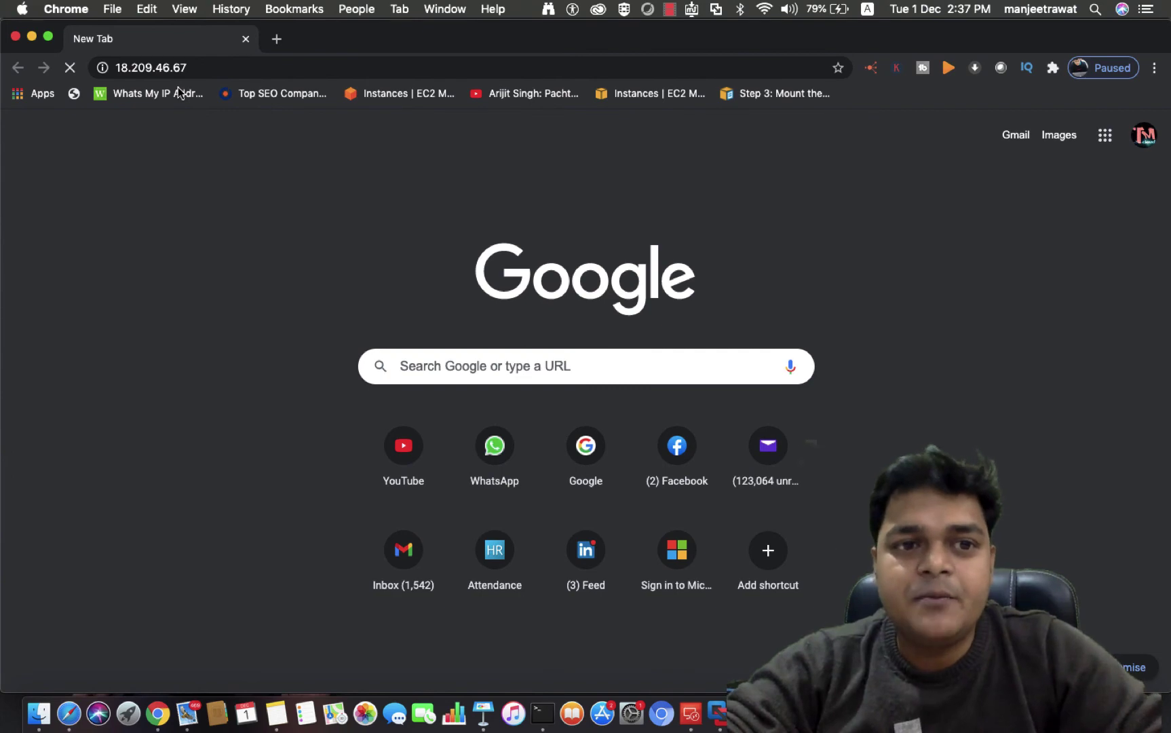
pyautogui.click(265, 71)
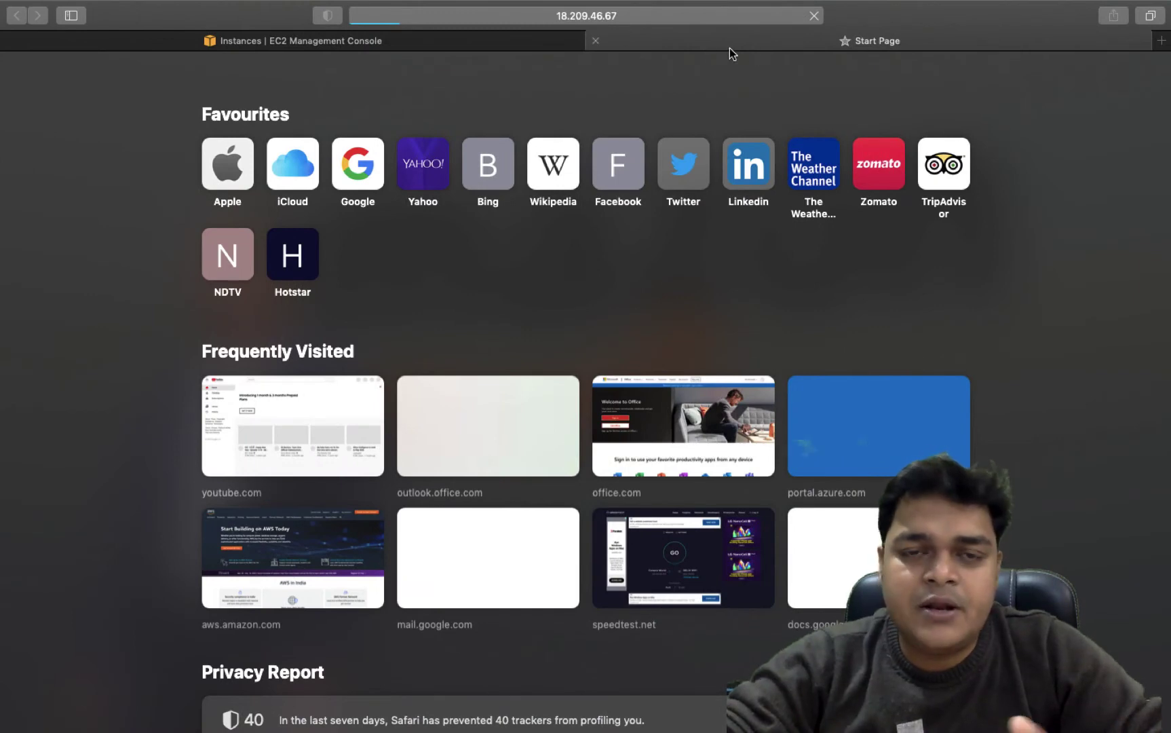
# - Return to the EC2 instances list in Safari and check which security group the WINDOWS SERVER 2016 instance uses
pyautogui.click(439, 39)
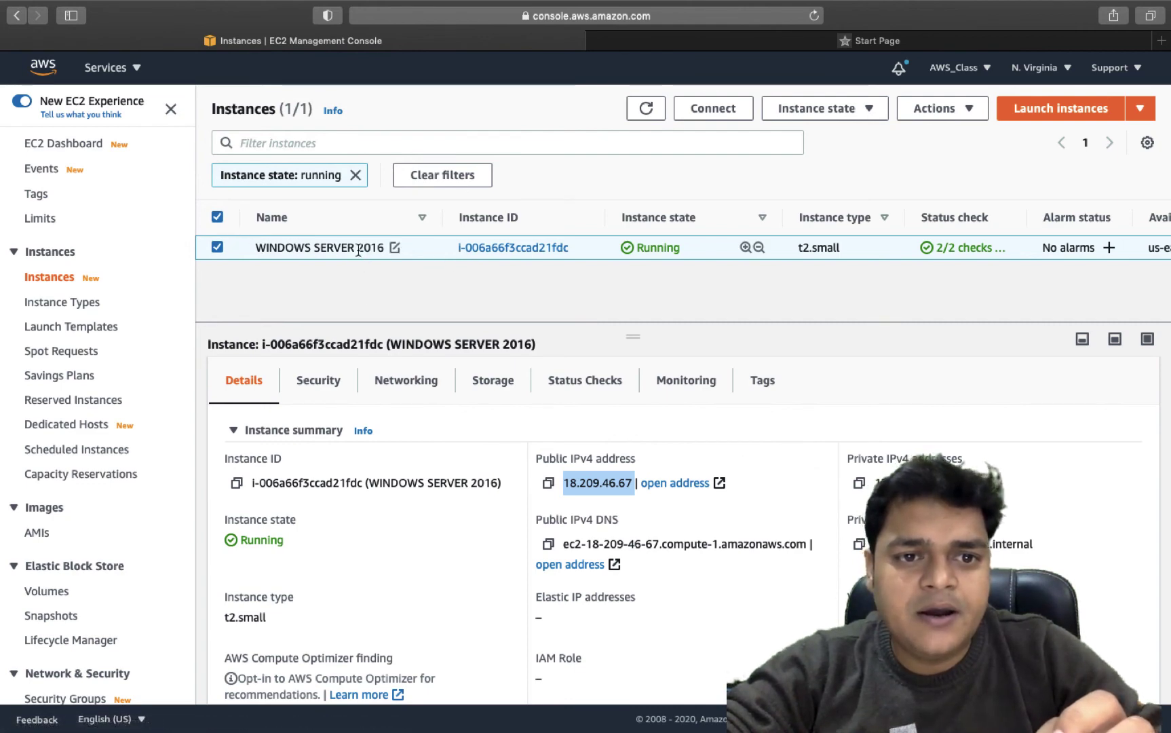
pyautogui.hscroll(10, 528, 258)
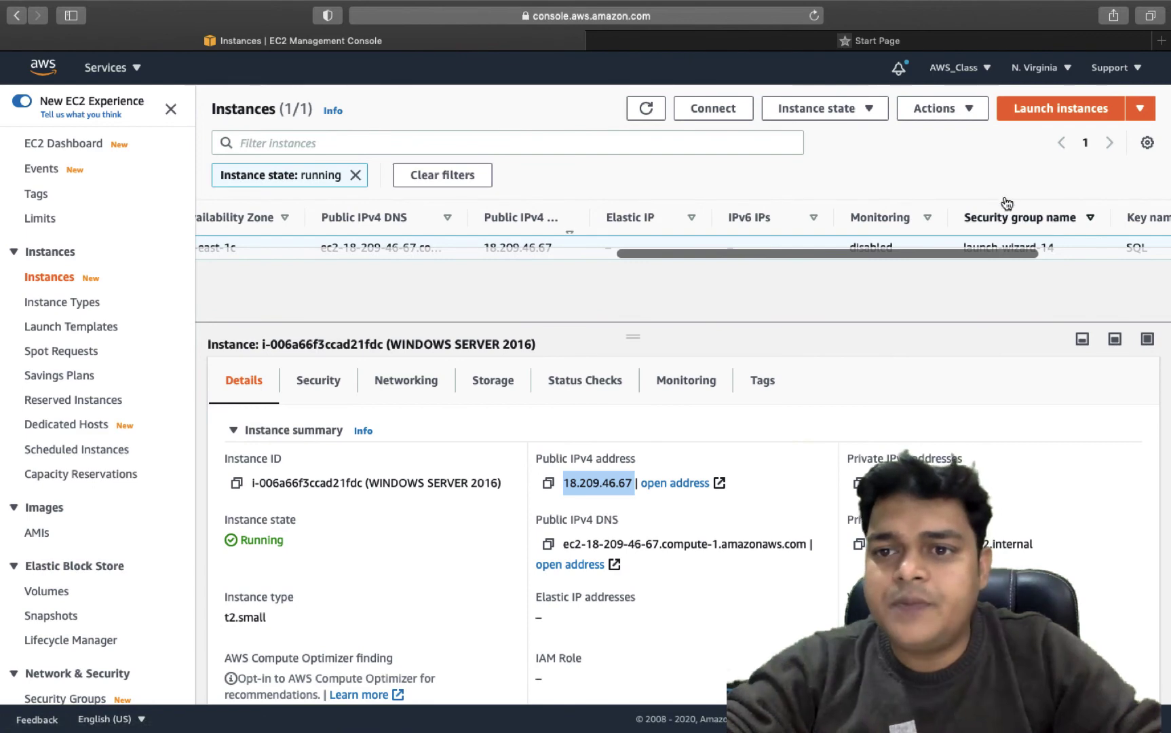
pyautogui.scroll(-2, 1038, 235)
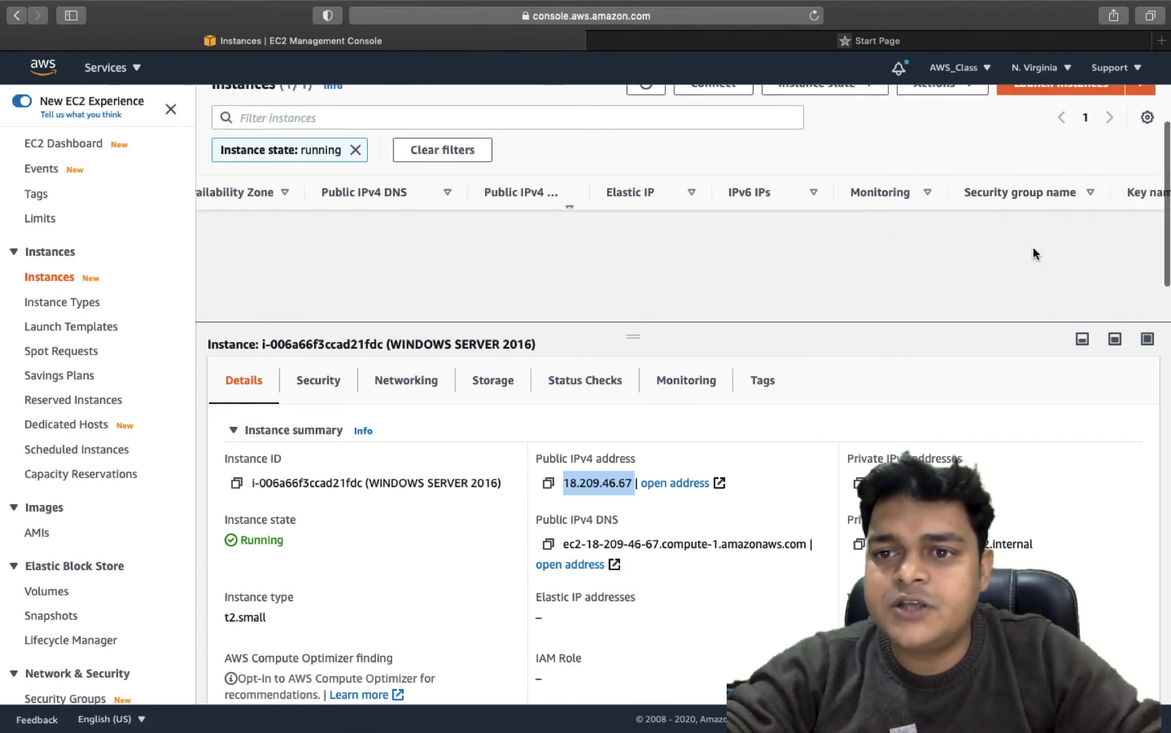
pyautogui.scroll(2, 1023, 266)
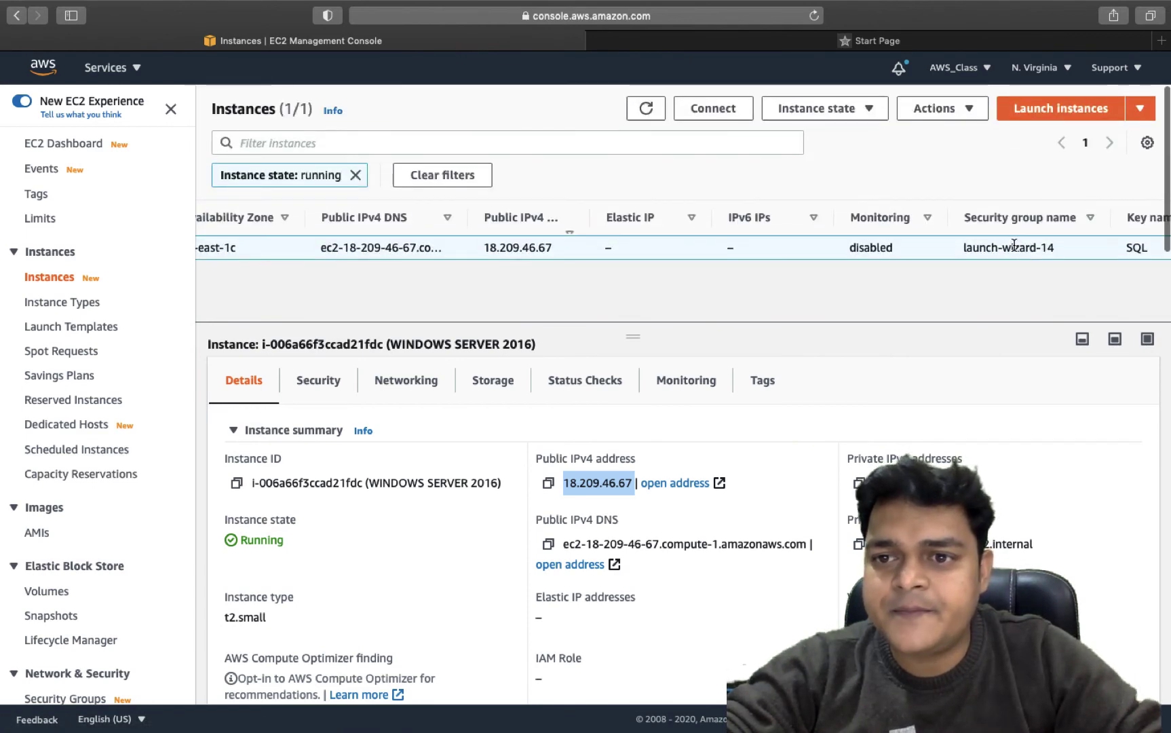
# - Review the inbound and outbound rules in the security details of the WINDOWS SERVER 2016 instance
pyautogui.click(968, 285)
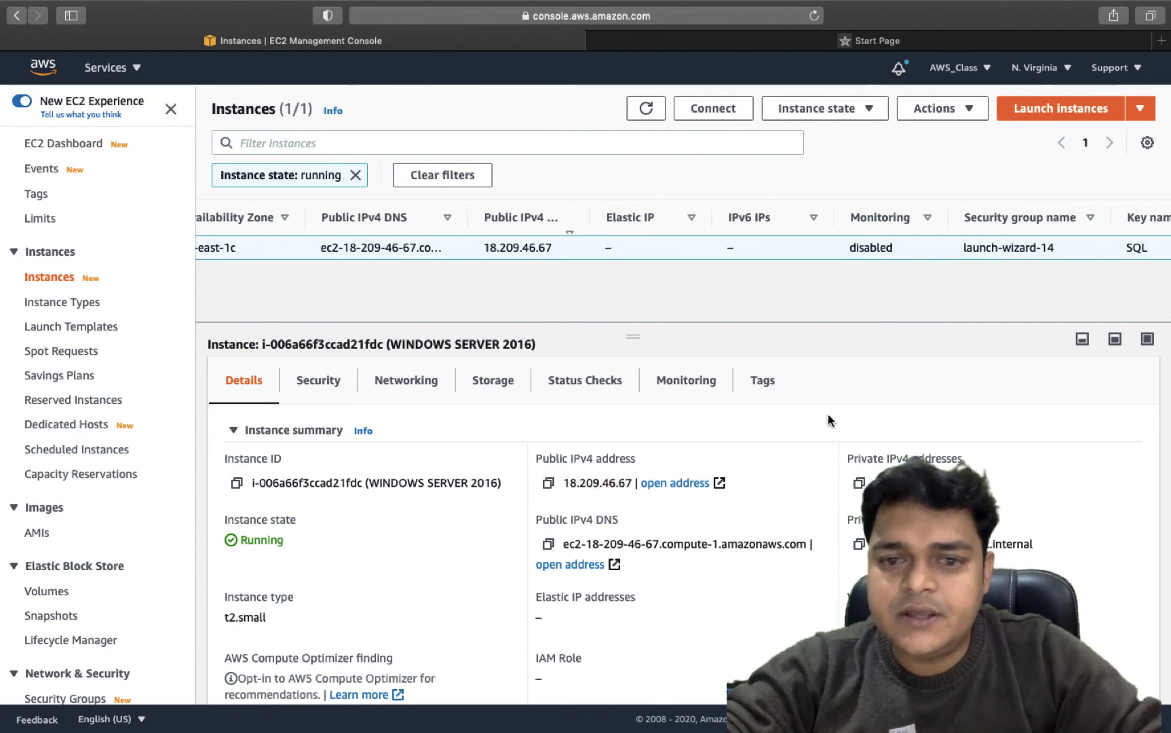
pyautogui.click(326, 387)
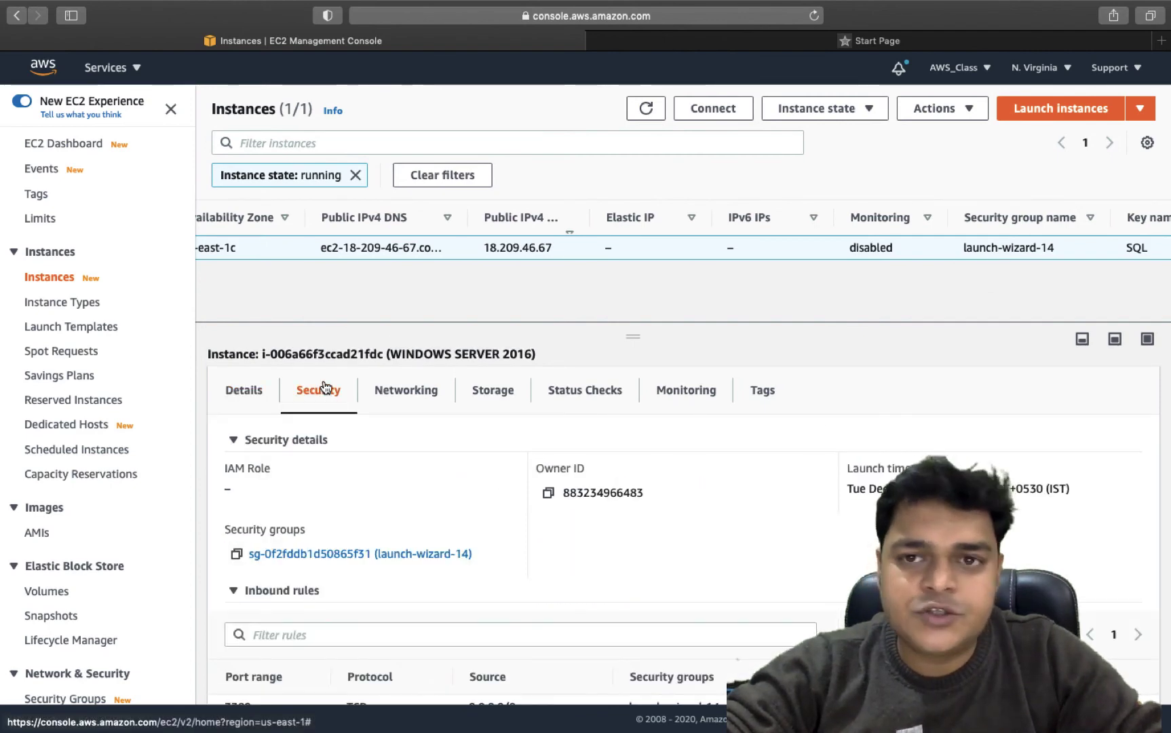
pyautogui.scroll(-5, 359, 450)
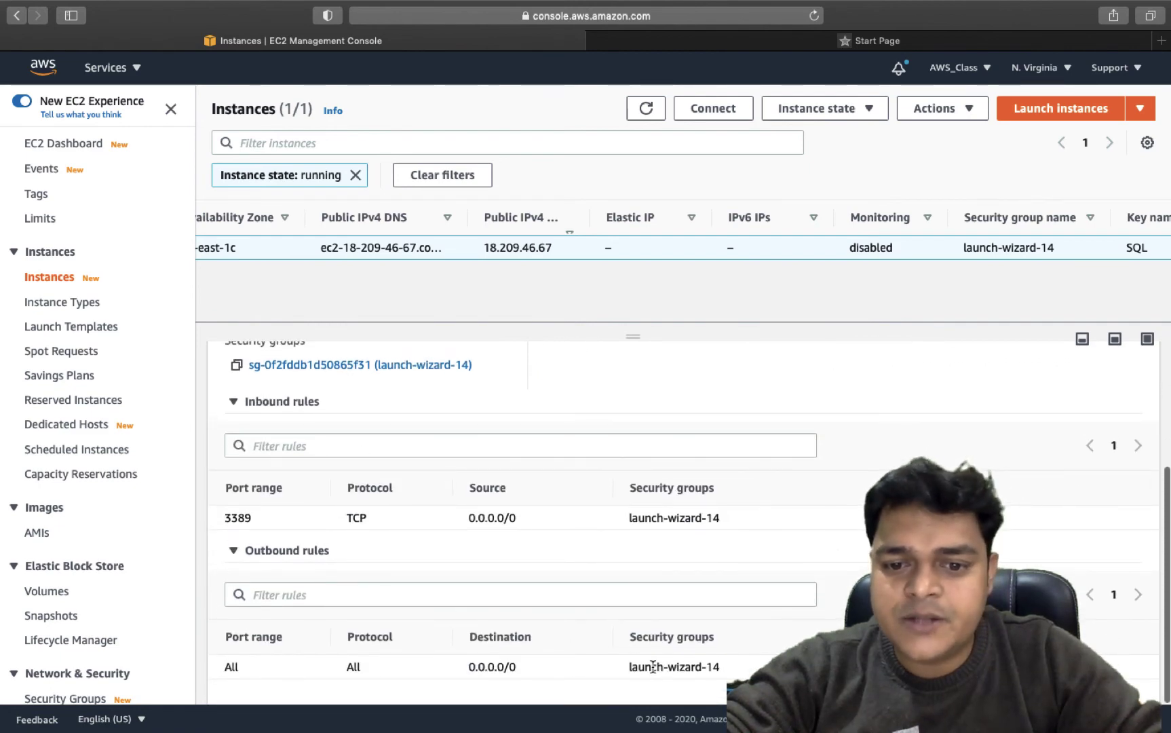
pyautogui.scroll(-2, 686, 655)
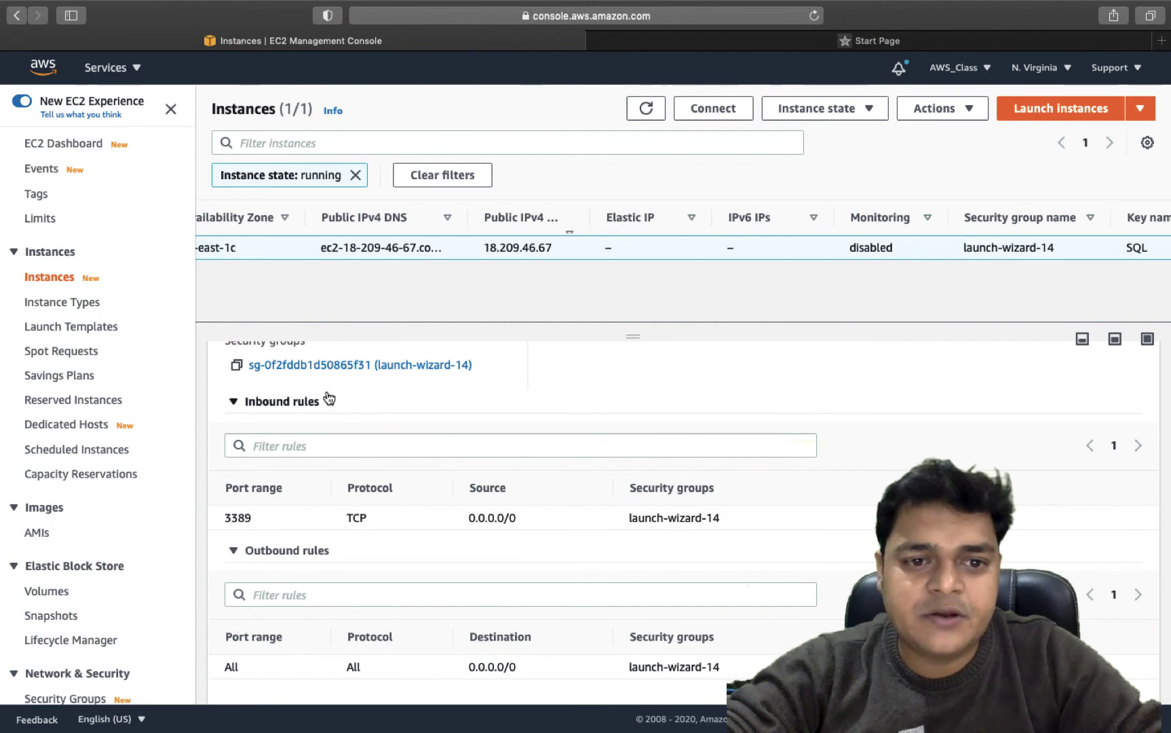
pyautogui.scroll(3, 350, 374)
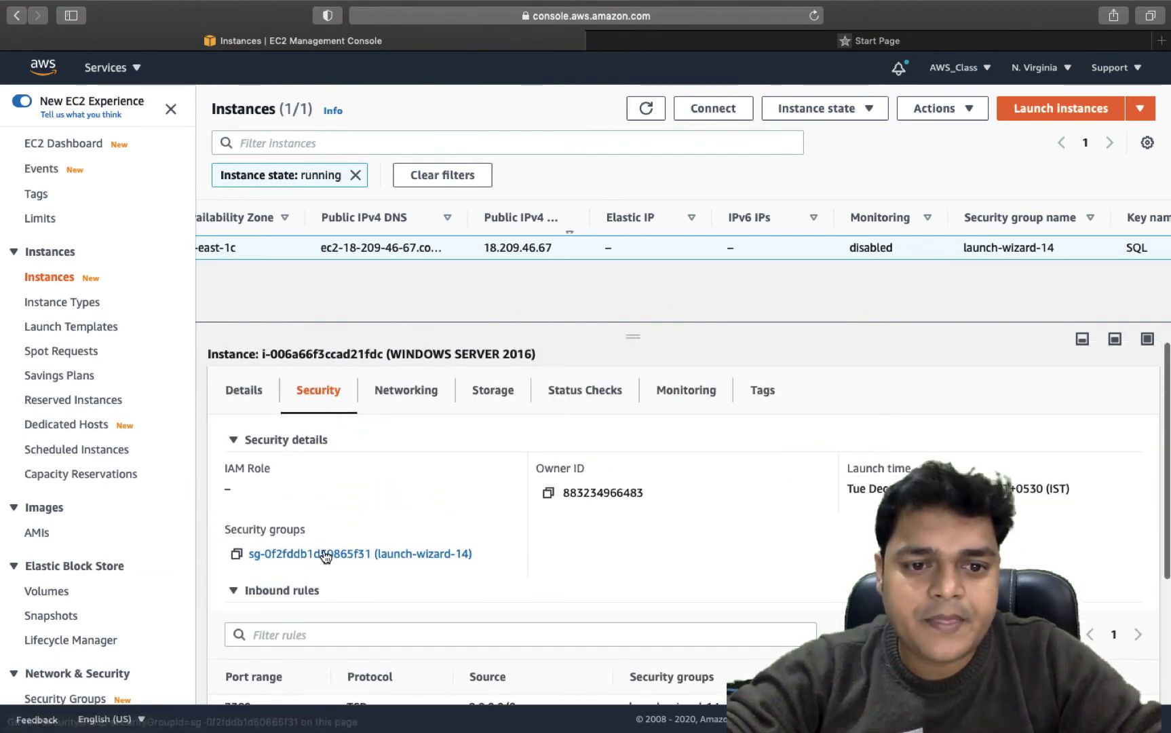
# - Open the instance's launch-wizard-14 security group and compare its outbound and inbound rules
pyautogui.click(397, 554)
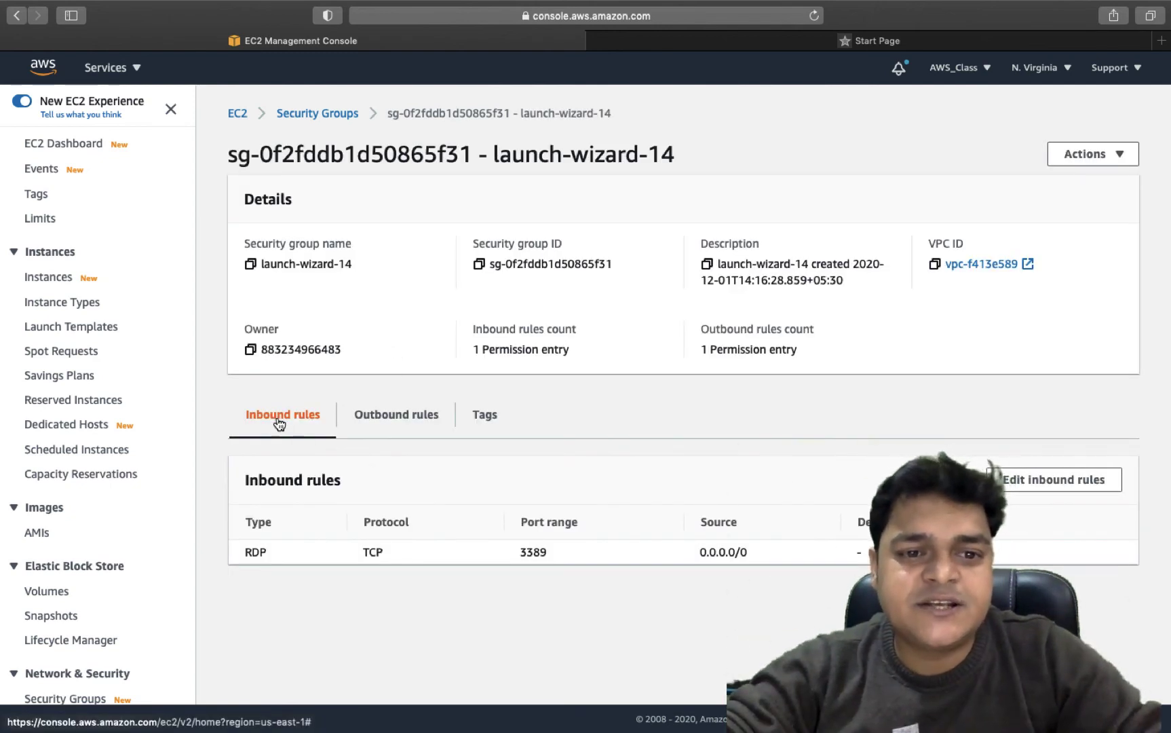
pyautogui.click(417, 417)
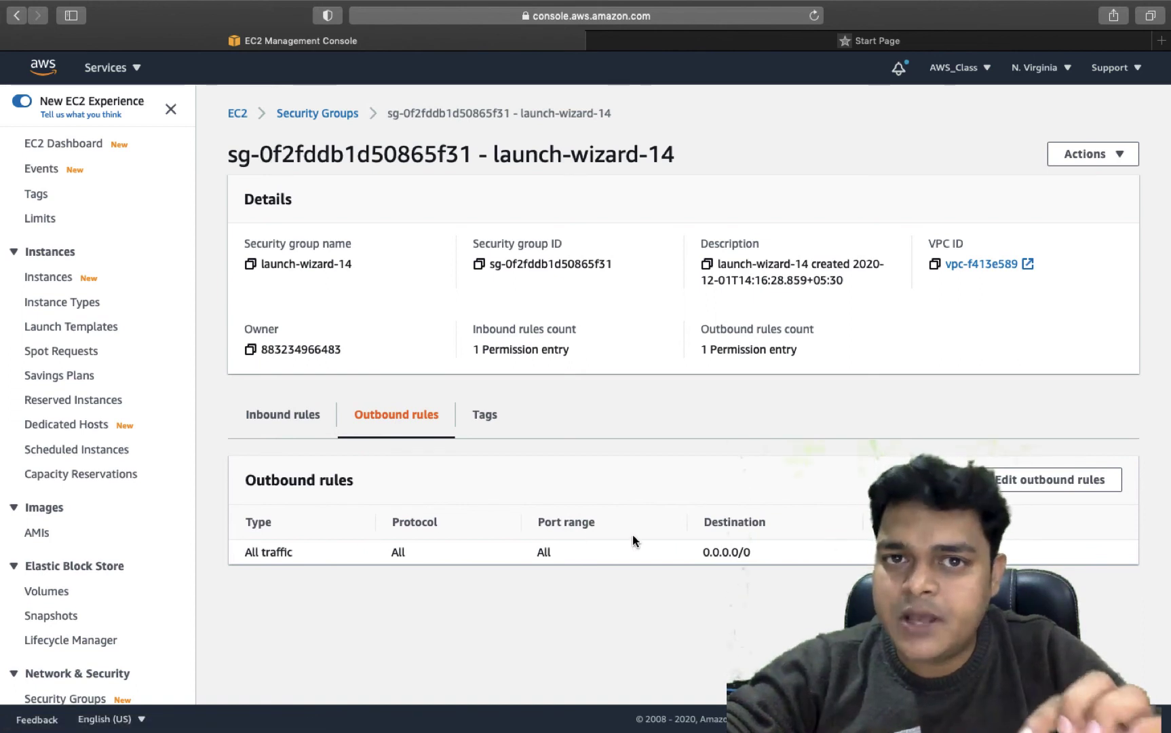
pyautogui.click(279, 418)
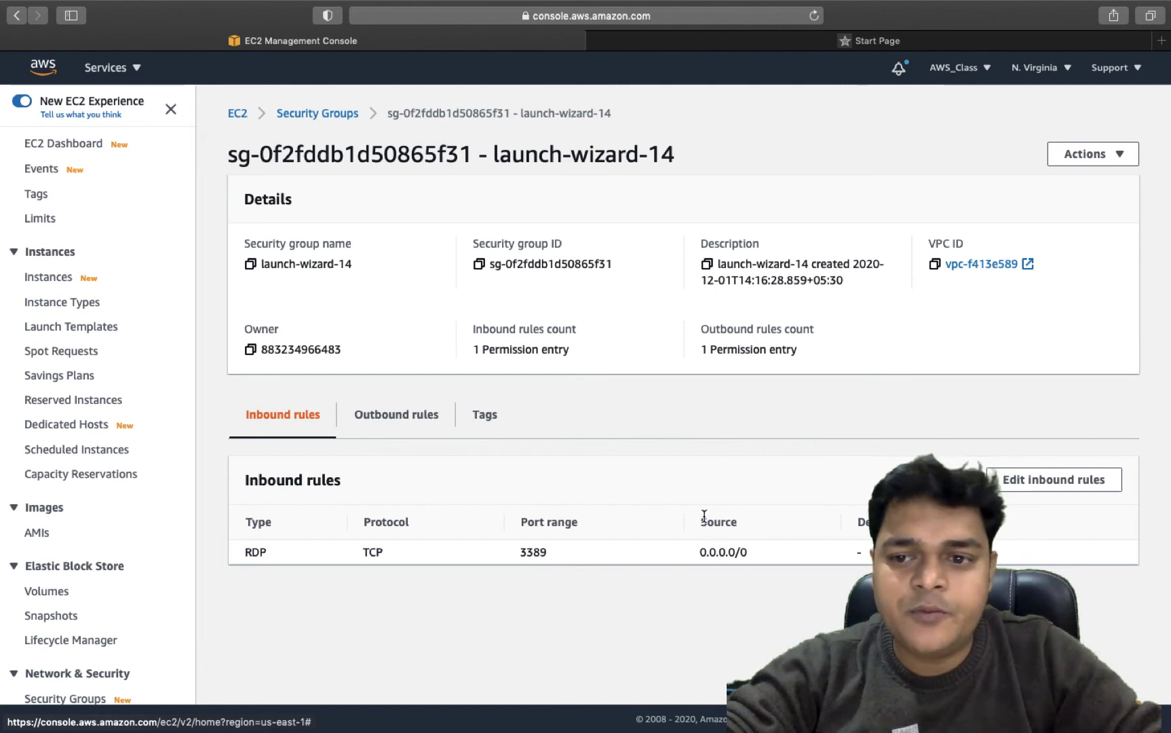
# - Add an HTTP inbound rule with source Anywhere to the launch-wizard-14 security group and save the rules
pyautogui.click(1055, 481)
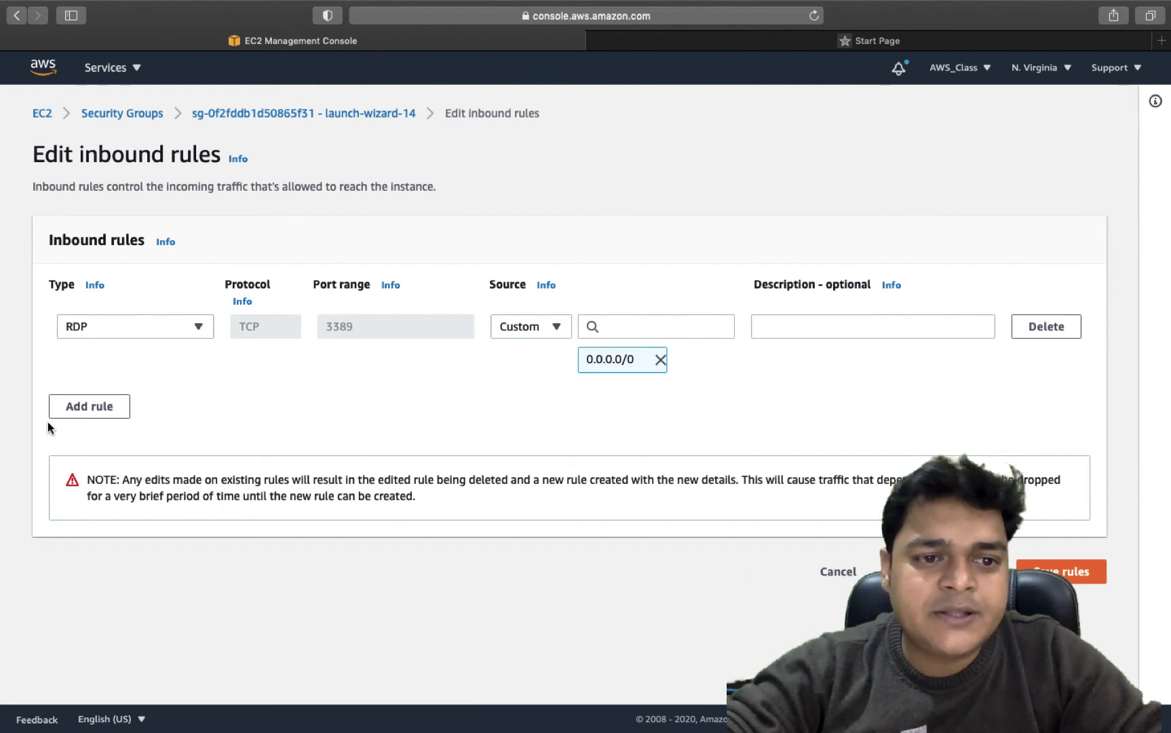
pyautogui.click(93, 408)
pyautogui.click(189, 395)
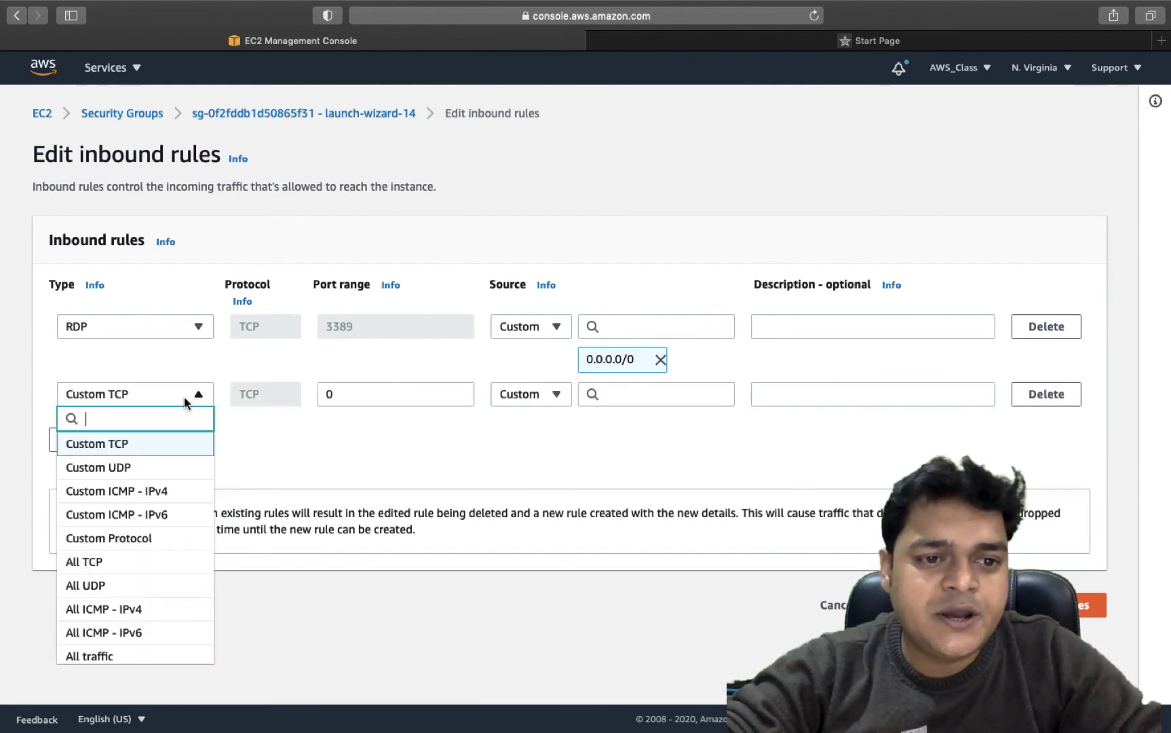
pyautogui.scroll(-3, 107, 596)
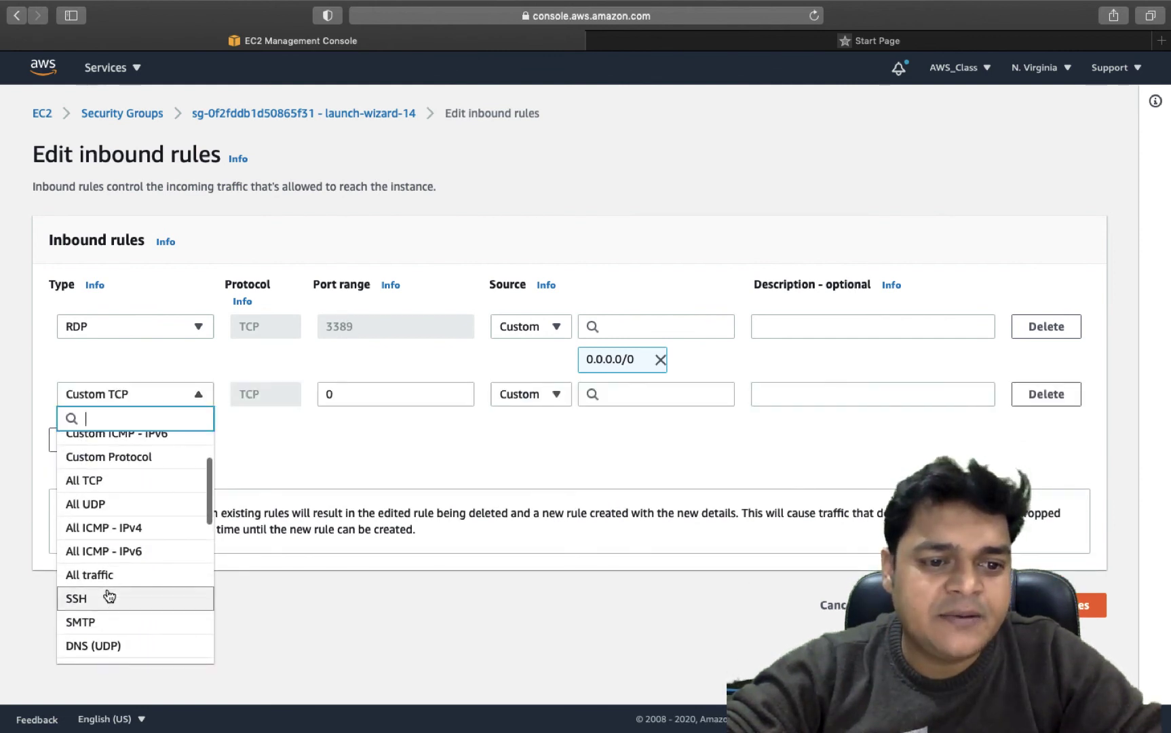
pyautogui.scroll(-3, 105, 596)
pyautogui.click(95, 587)
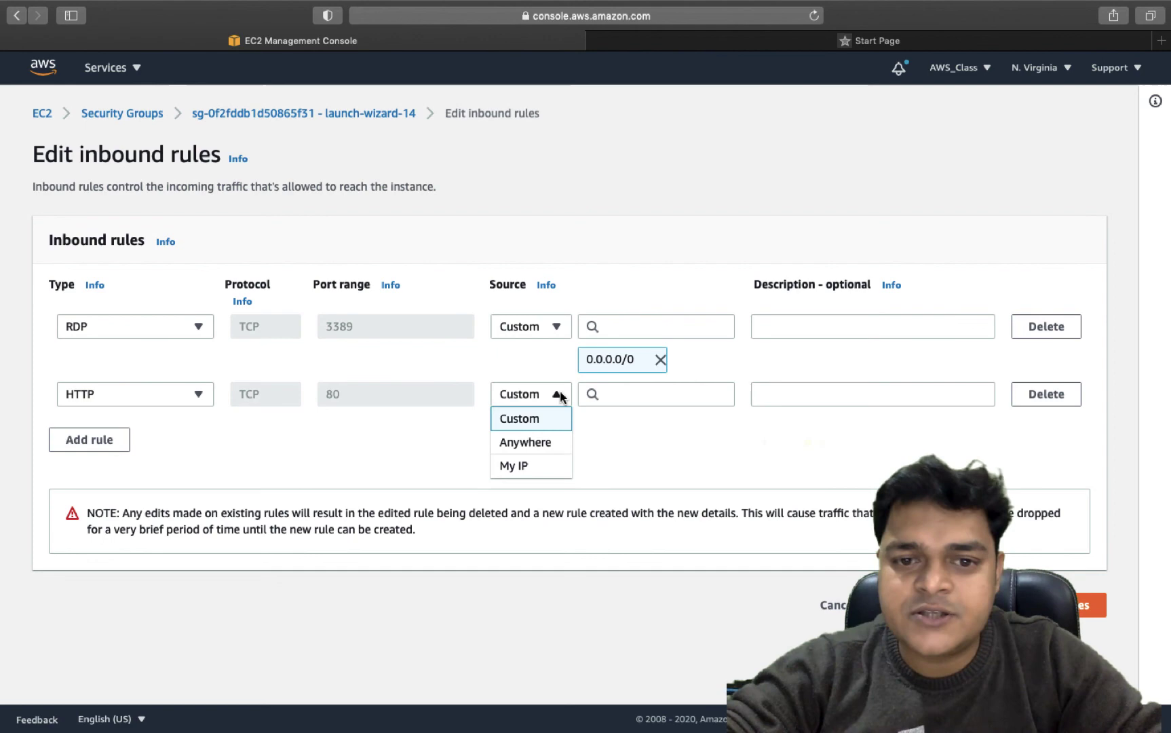
pyautogui.click(534, 442)
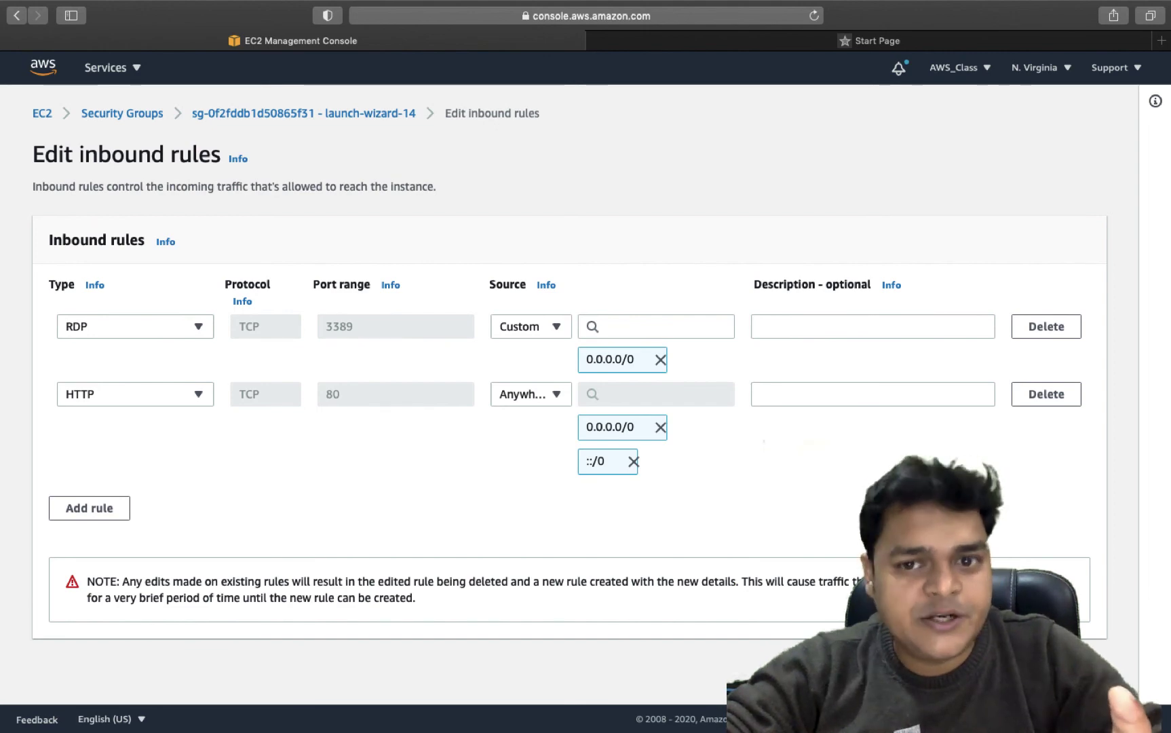
pyautogui.click(1071, 666)
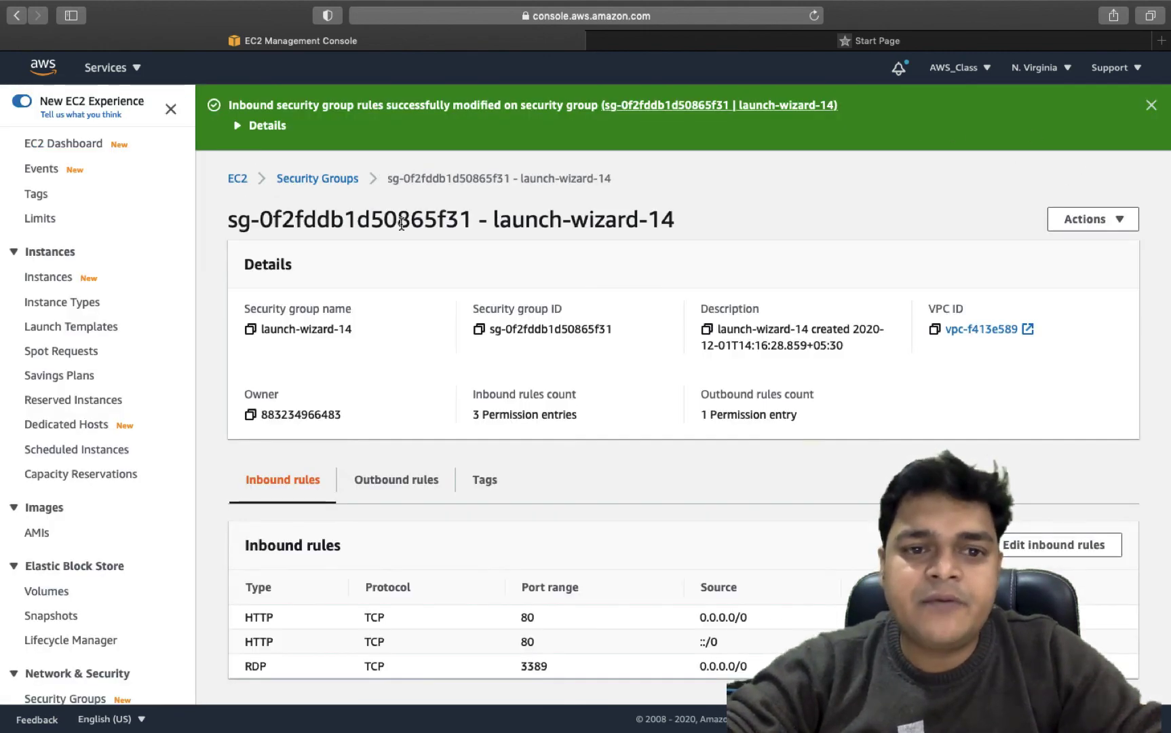
# - Return to the running instances list and copy the public IPv4 address of the WINDOWS SERVER 2016 instance
pyautogui.click(238, 180)
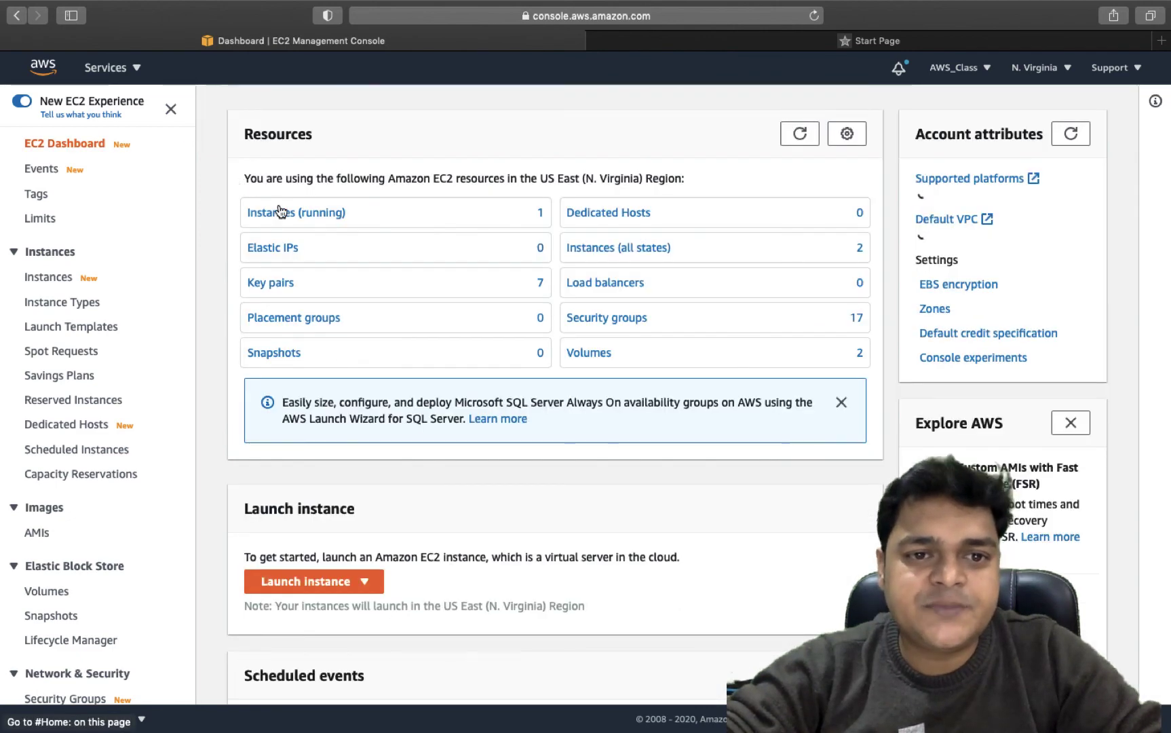
pyautogui.click(325, 211)
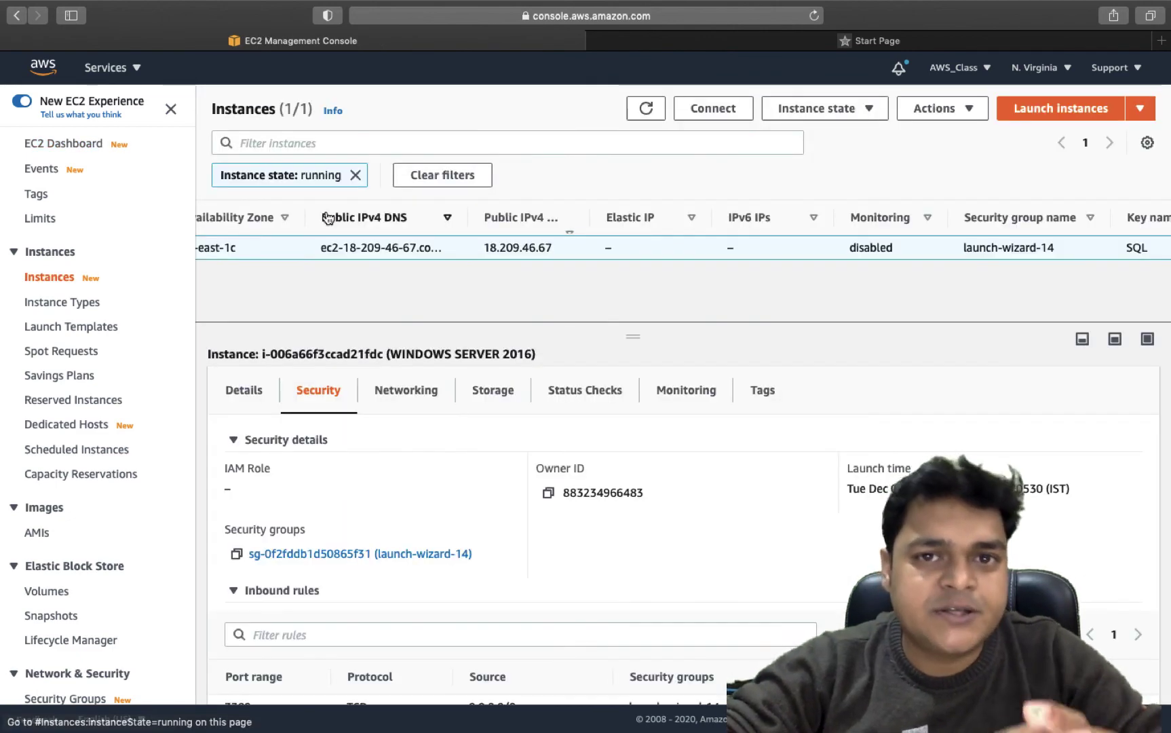
pyautogui.click(243, 389)
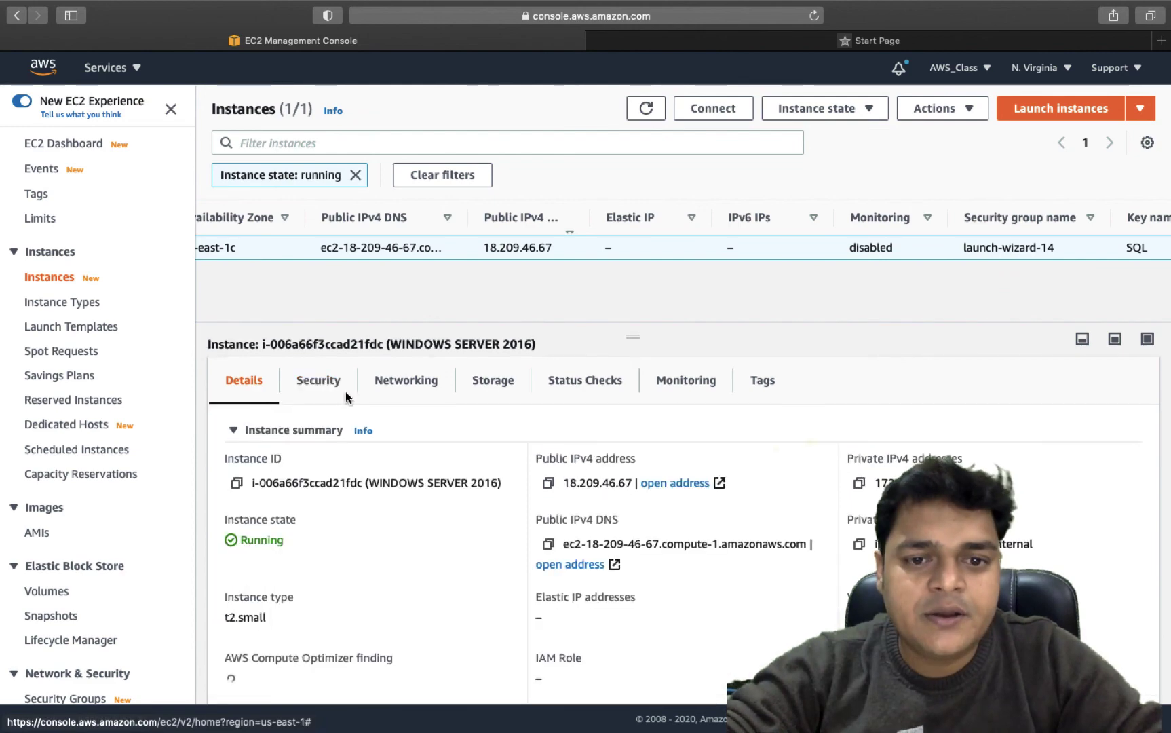
pyautogui.moveTo(632, 482); pyautogui.dragTo(563, 483)
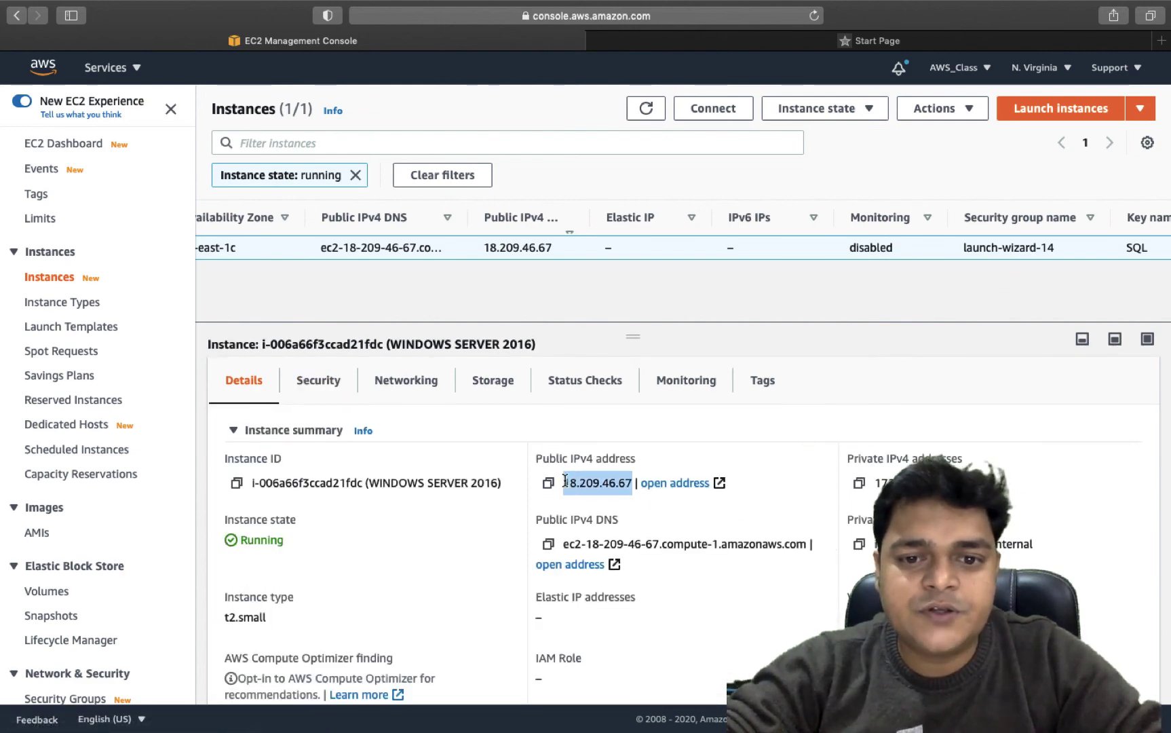
pyautogui.rightClick(584, 483)
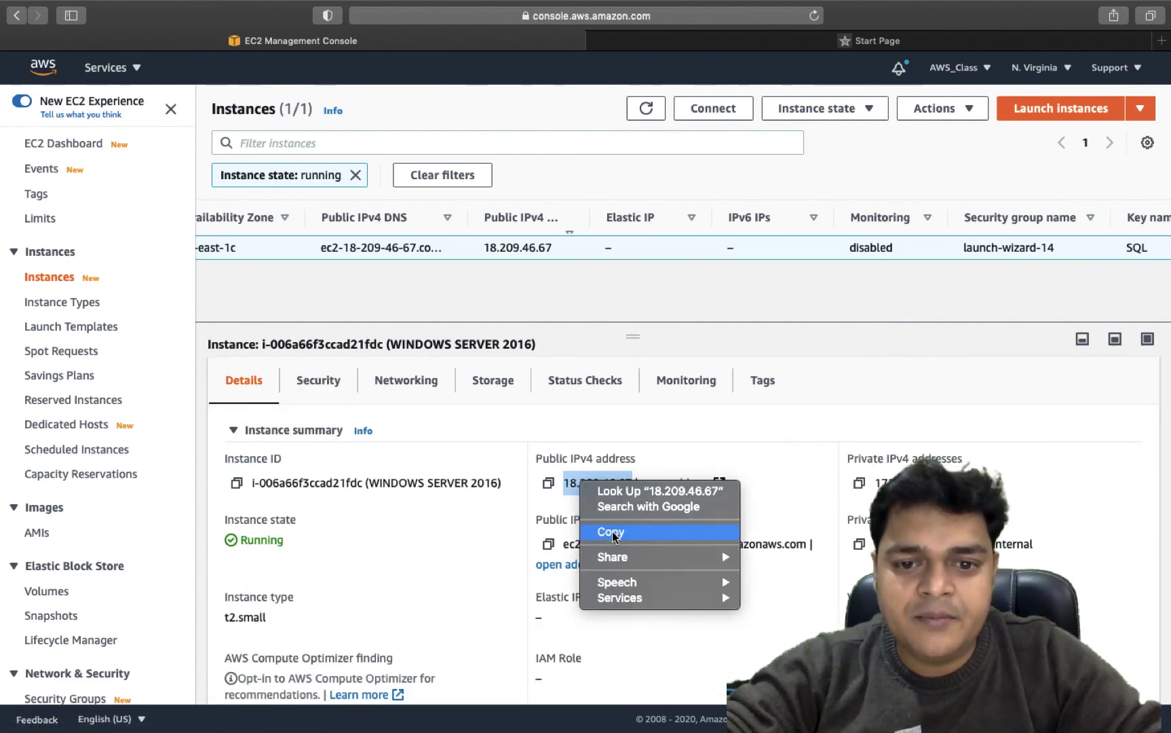
pyautogui.click(614, 530)
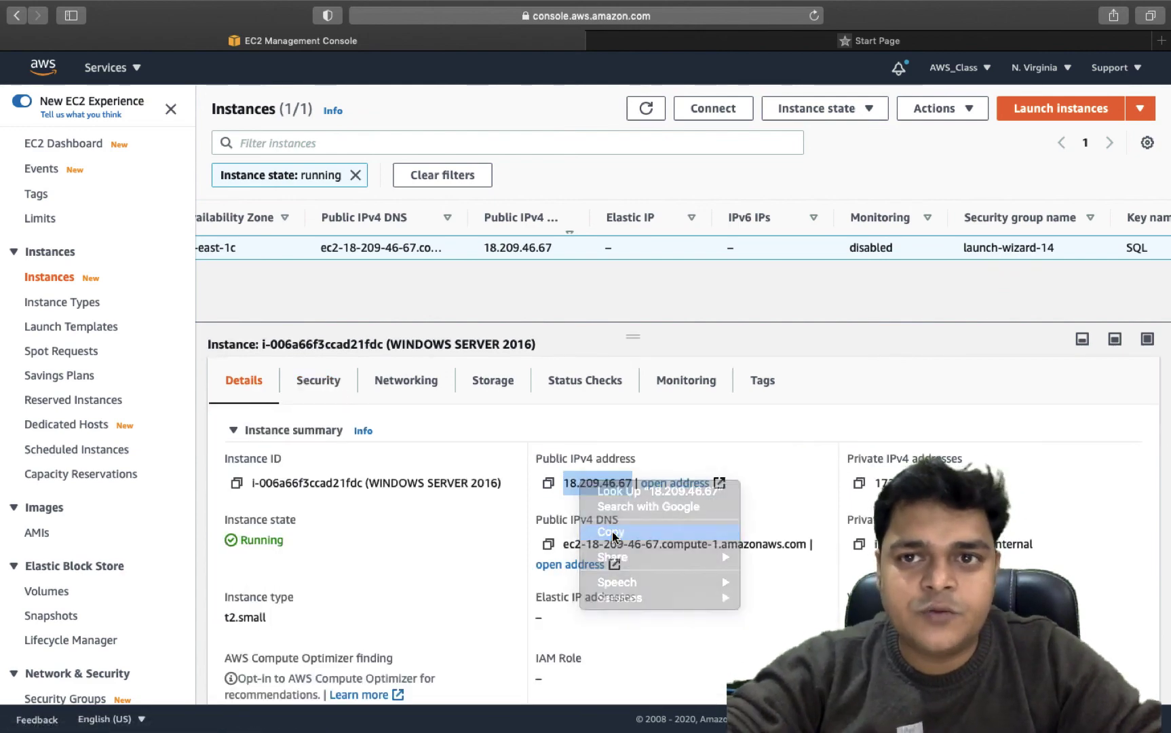
# - Reload the web server page at 18.209.46.67 in the other Safari tab and highlight its test text line
pyautogui.click(914, 43)
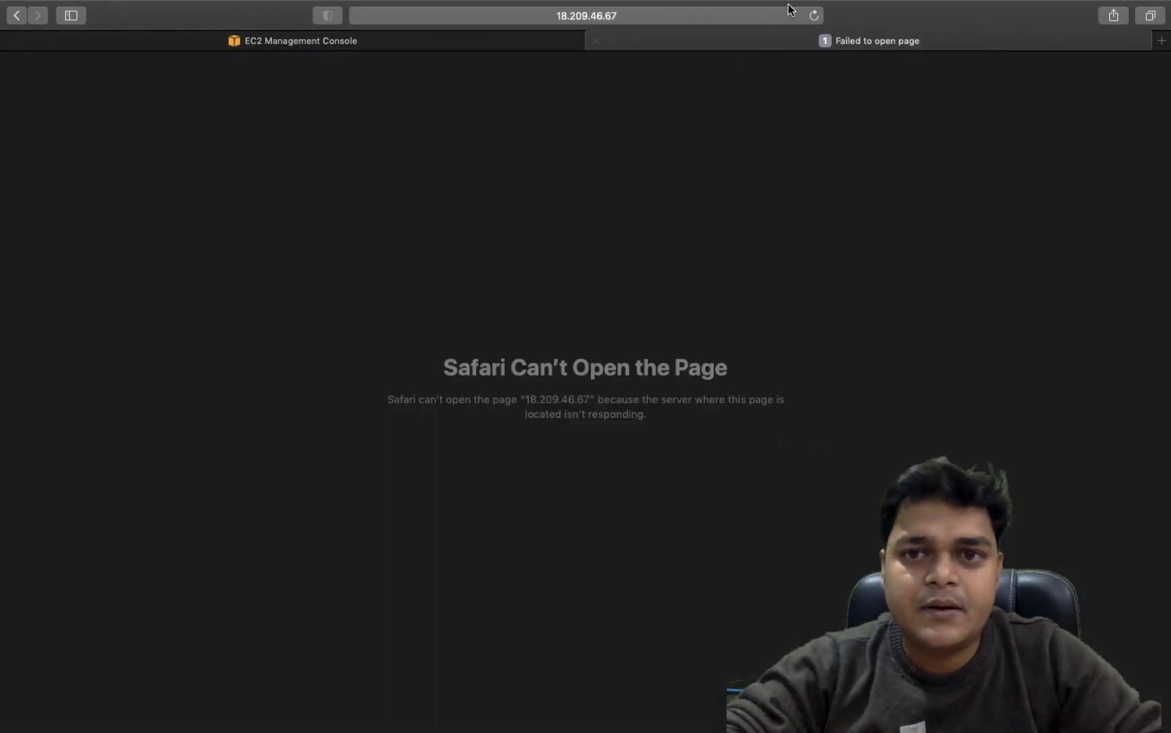
pyautogui.click(814, 16)
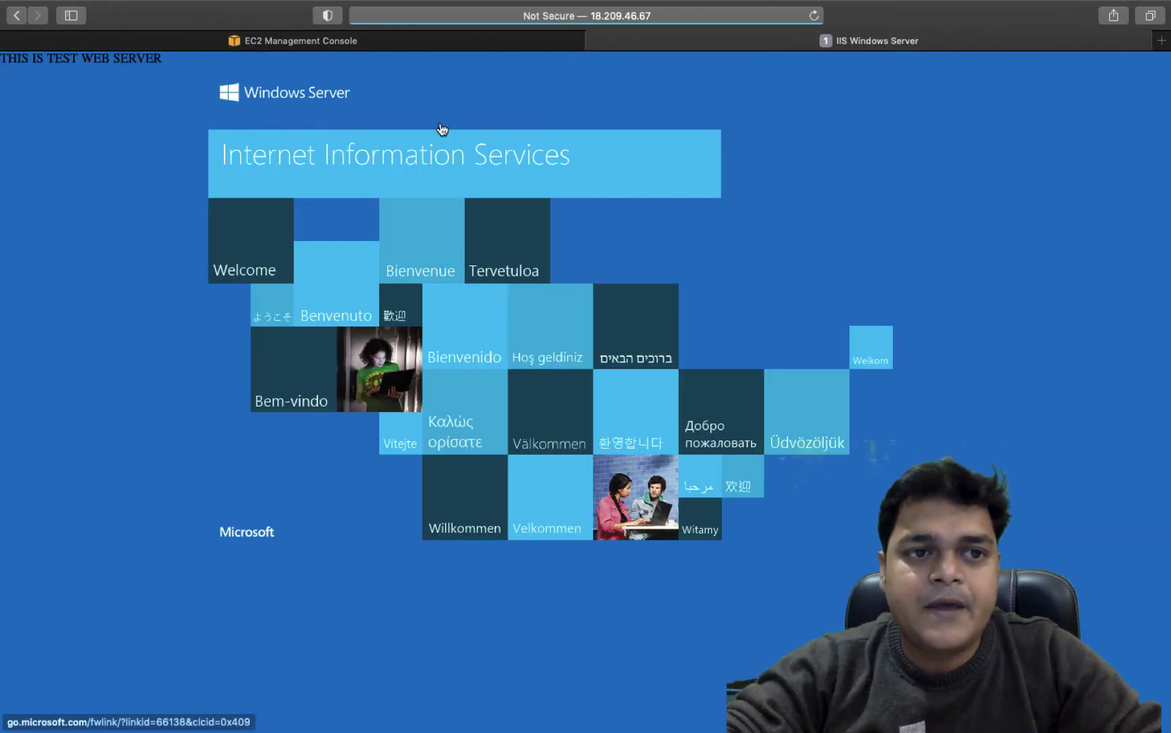
pyautogui.moveTo(169, 63); pyautogui.dragTo(2, 61)
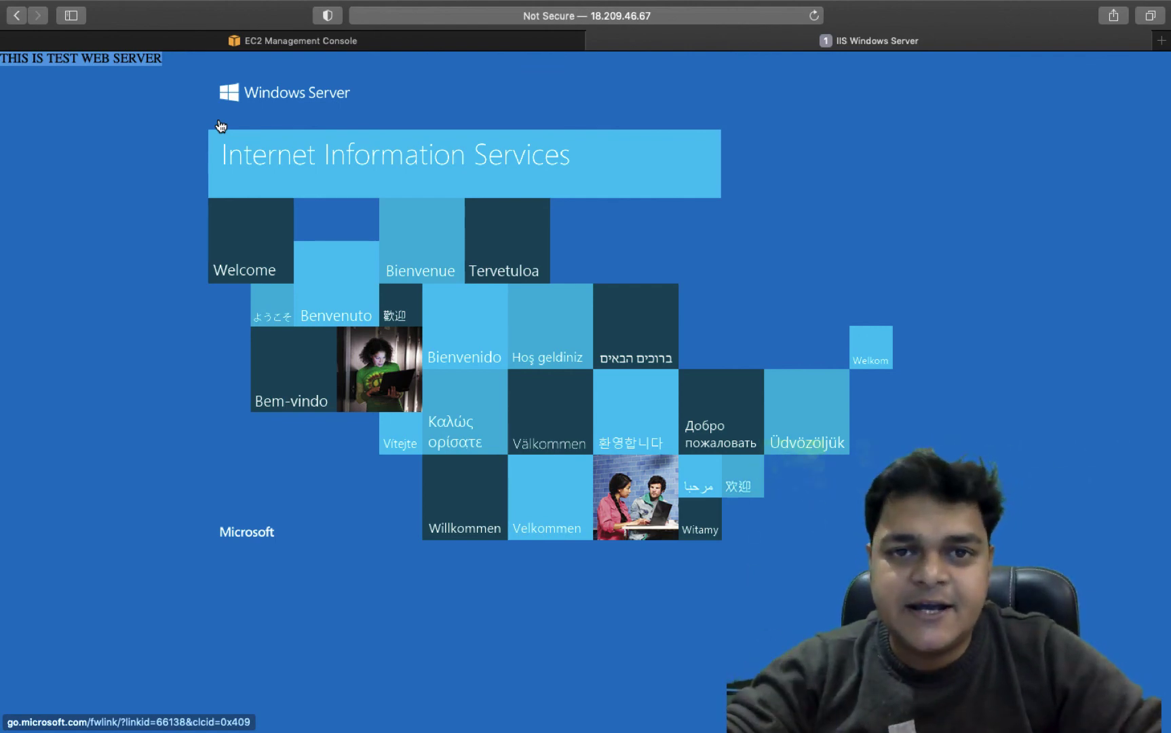
# - Switch to Chrome and check the web server page at 18.209.46.67 there
pyautogui.hotkey('ctrl', 'Left')
pyautogui.hotkey('ctrl', 'Left')
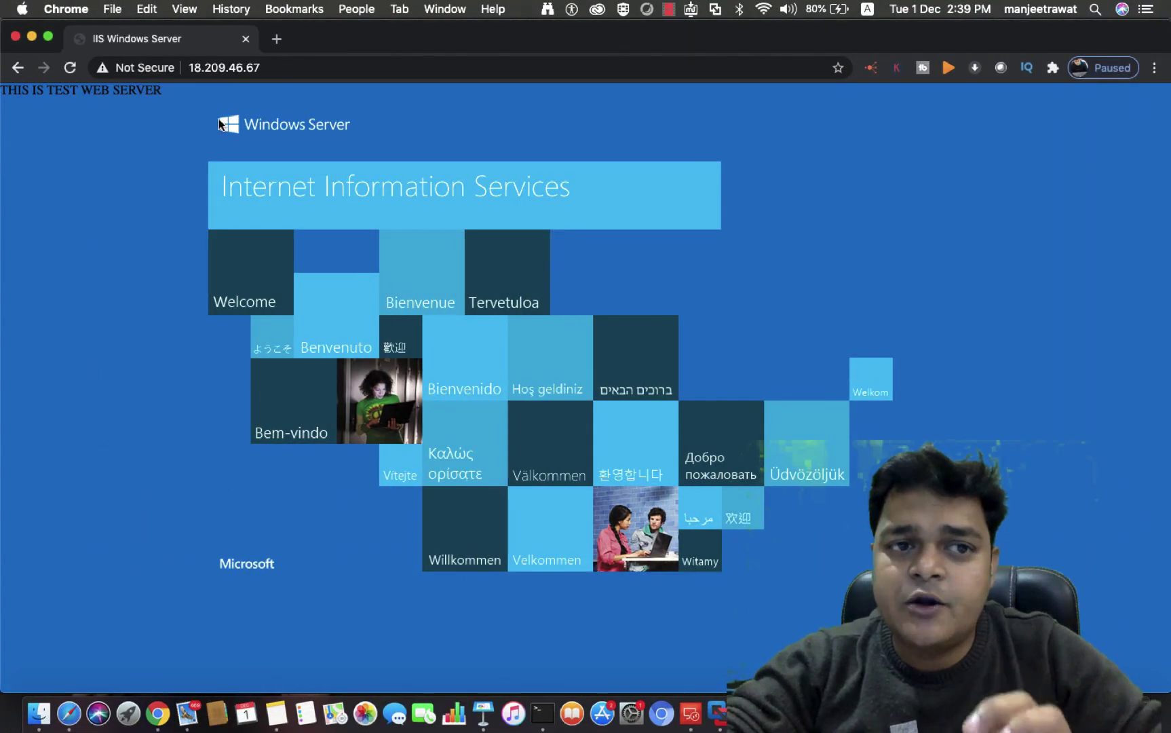
pyautogui.click(47, 35)
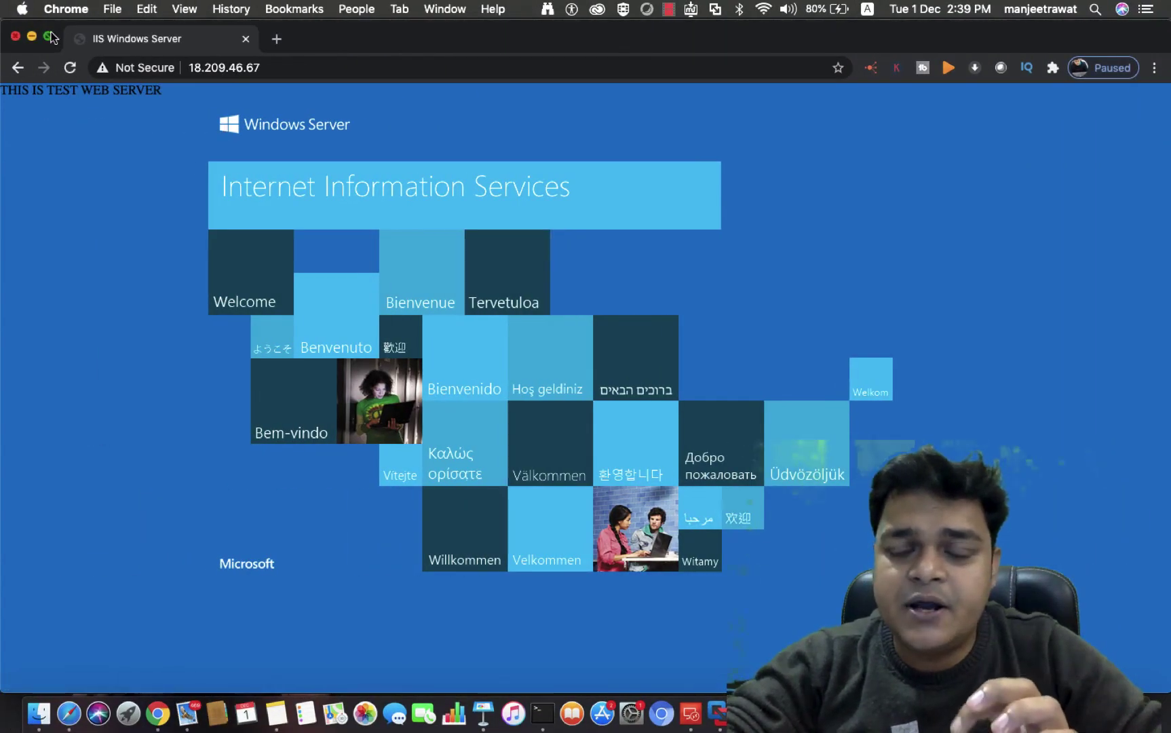
pyautogui.hotkey('ctrl', 'Left')
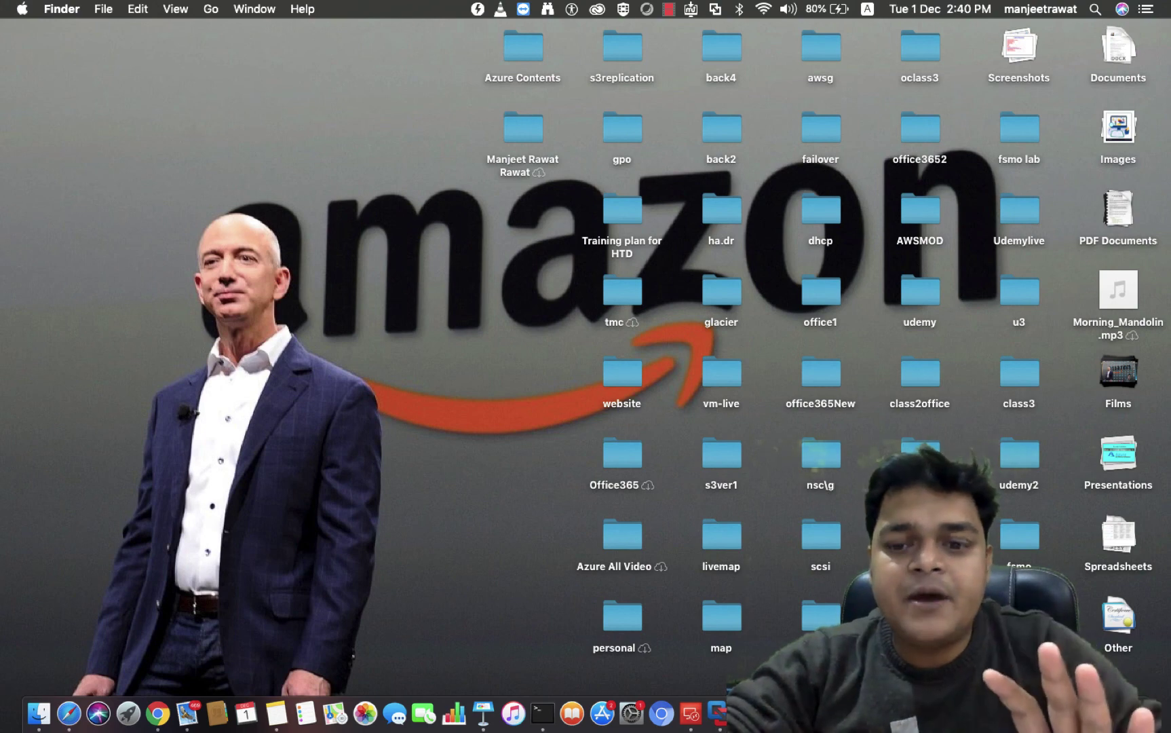
pyautogui.rightClick(1025, 713)
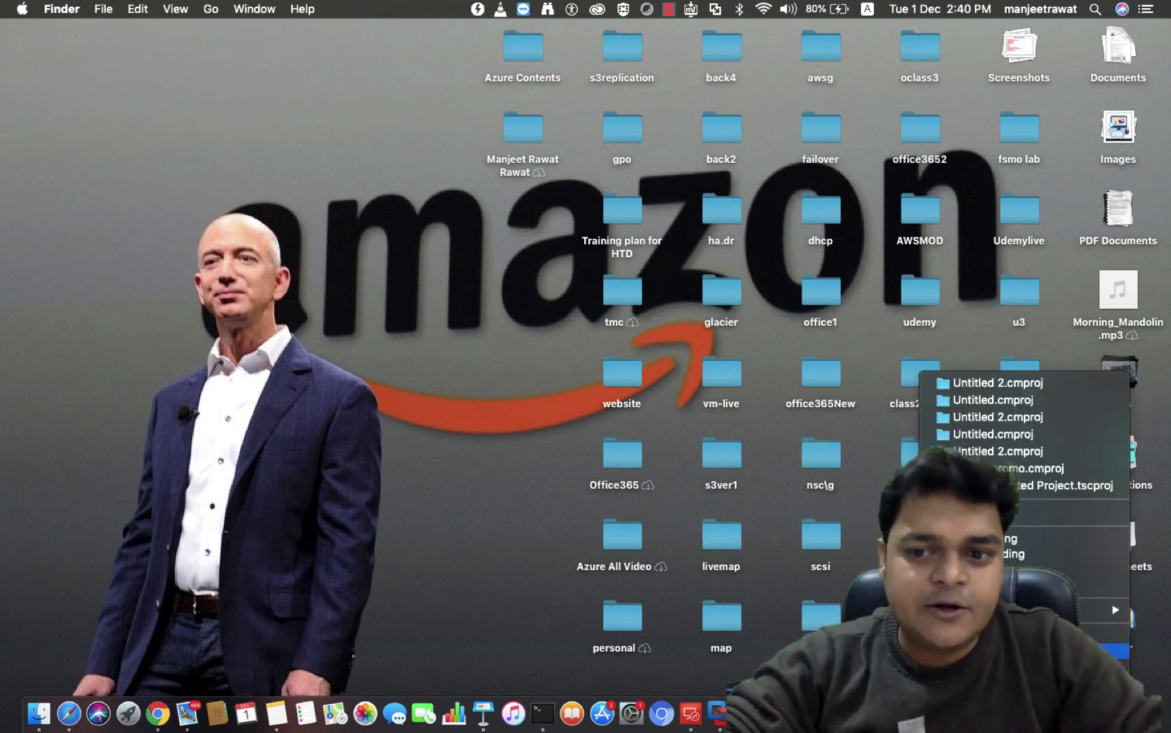